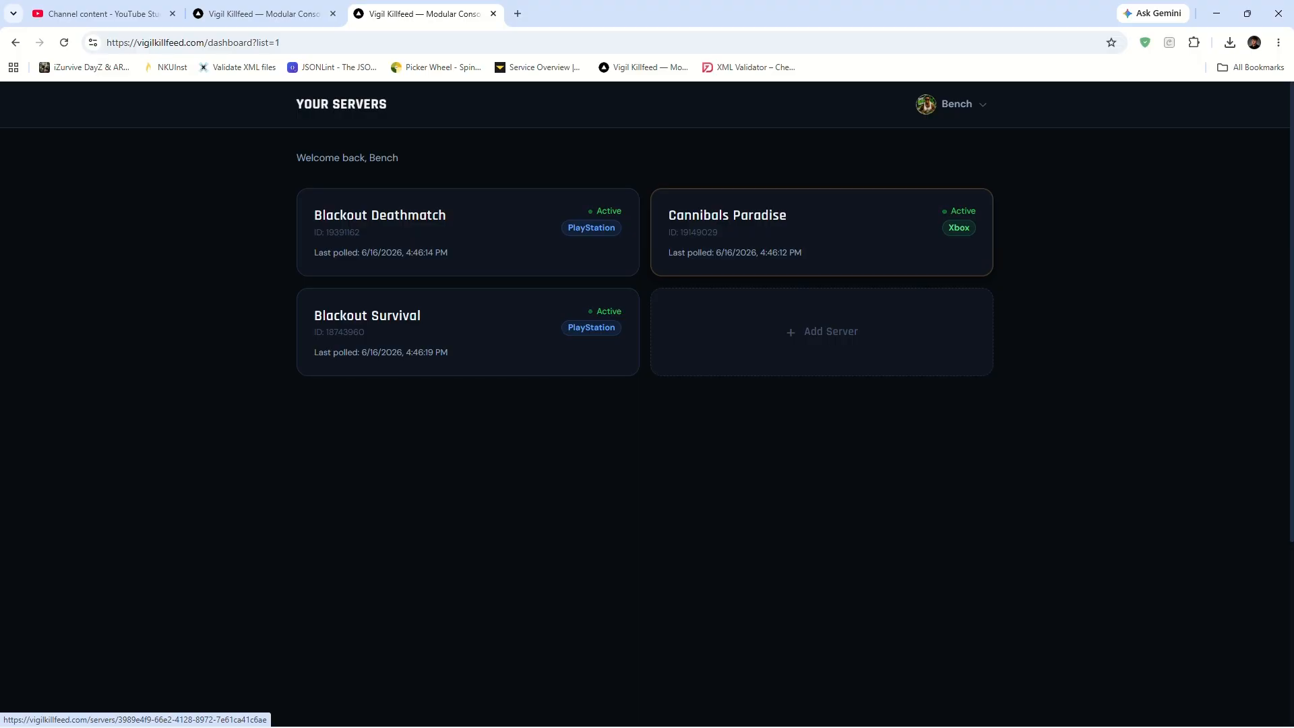
Step: Open the Cannibals Paradise server and go to its player shop's item and price configuration
{"action": "left_click", "coordinate": [821, 232]}
{"action": "scroll", "coordinate": [645, 404], "scroll_direction": "down", "scroll_amount": 3}
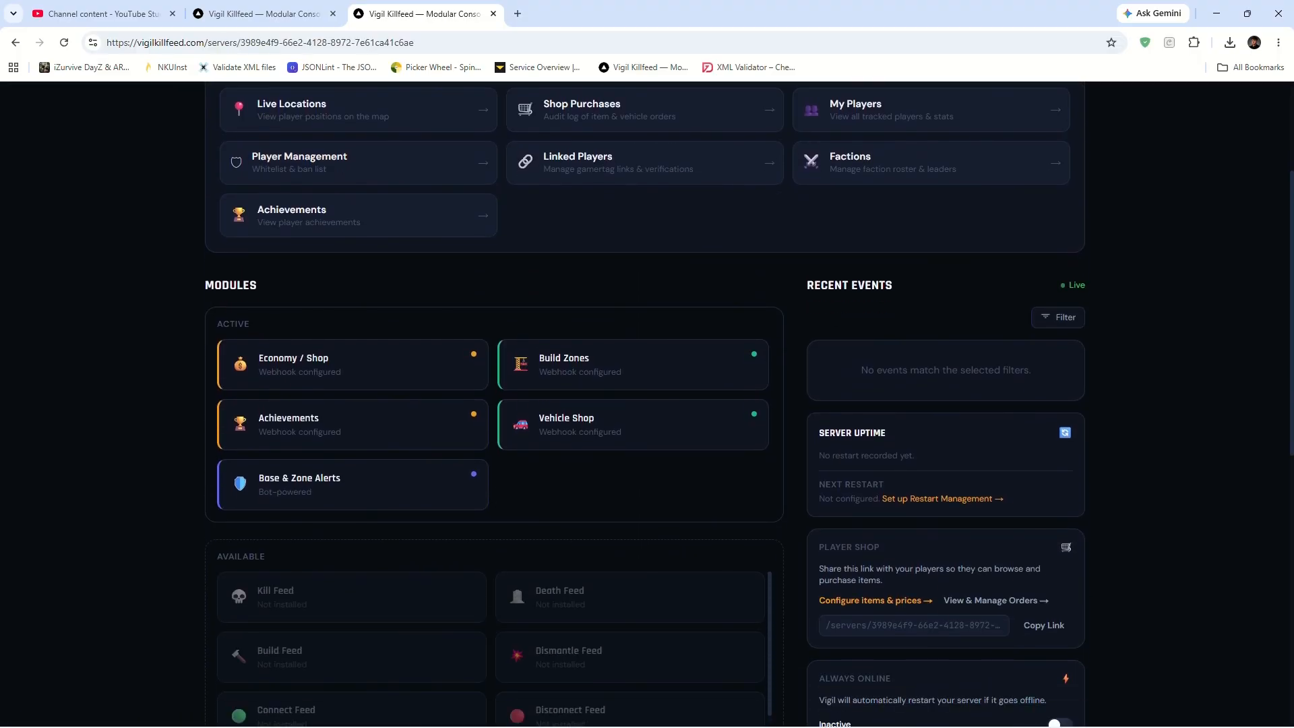
{"action": "scroll", "coordinate": [350, 465], "scroll_direction": "down", "scroll_amount": 3}
{"action": "scroll", "coordinate": [350, 465], "scroll_direction": "down", "scroll_amount": 5}
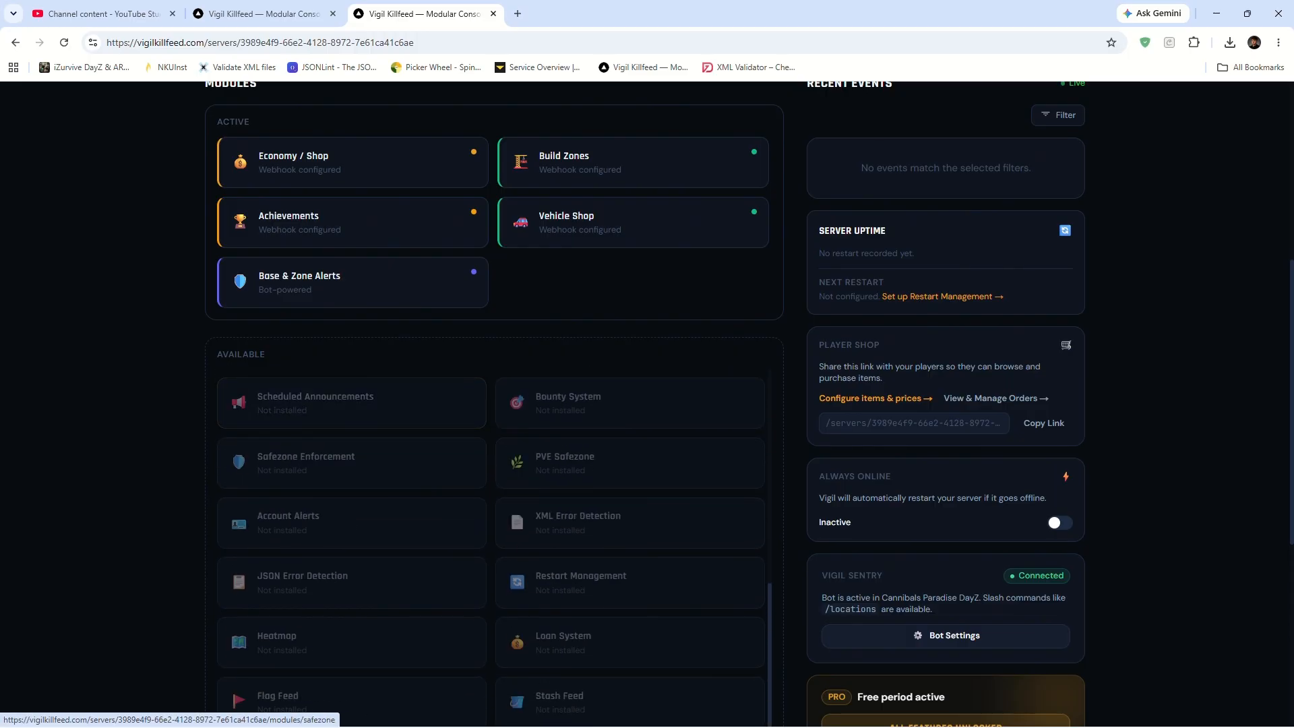
{"action": "scroll", "coordinate": [350, 465], "scroll_direction": "down", "scroll_amount": 2}
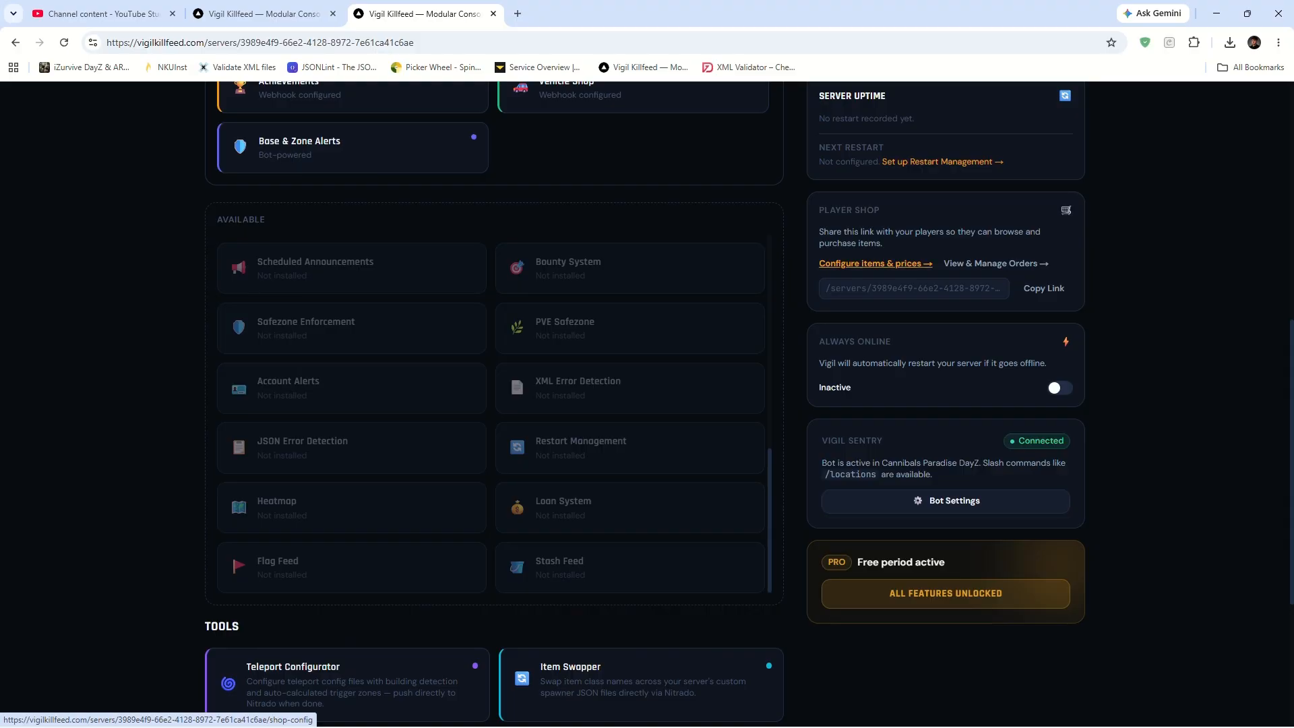
{"action": "left_click", "coordinate": [875, 263]}
Step: Examine the shop's item list, its categories and the Cheap, Standard, Expensive and Luxury tiers of the price guide
{"action": "scroll", "coordinate": [647, 404], "scroll_direction": "down", "scroll_amount": 2}
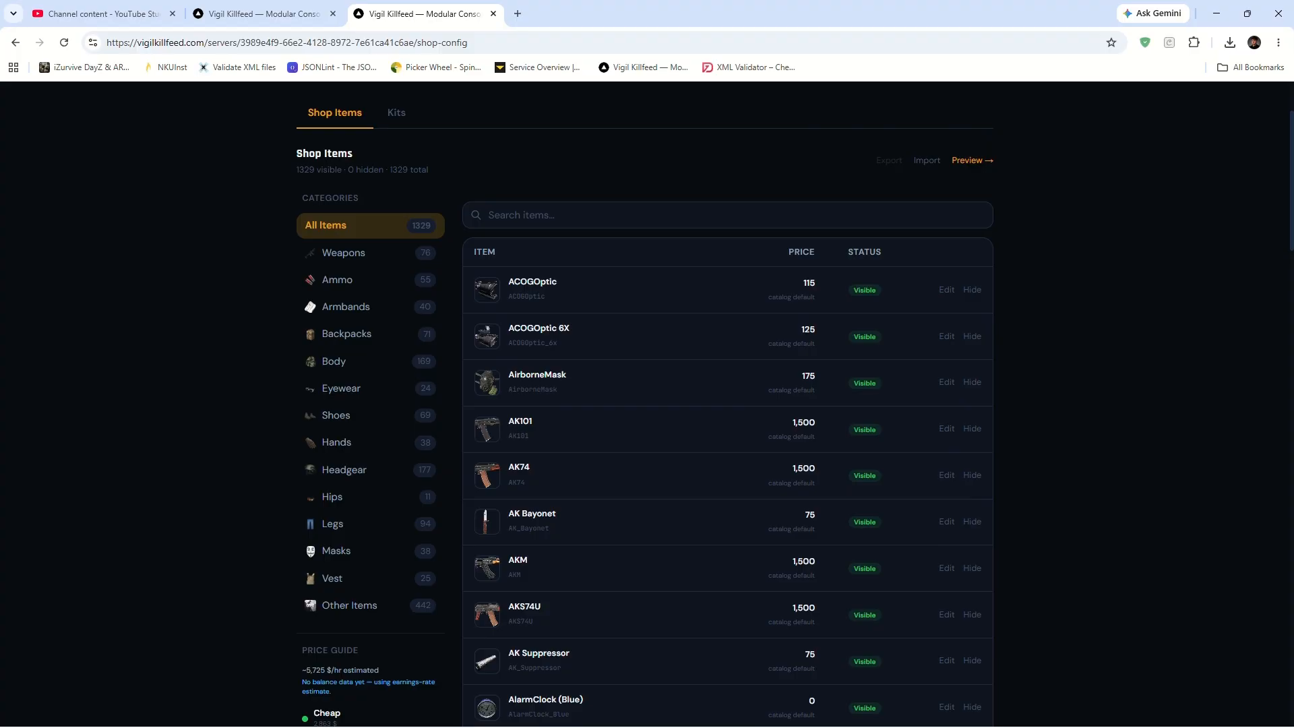
{"action": "scroll", "coordinate": [647, 405], "scroll_direction": "down", "scroll_amount": 1}
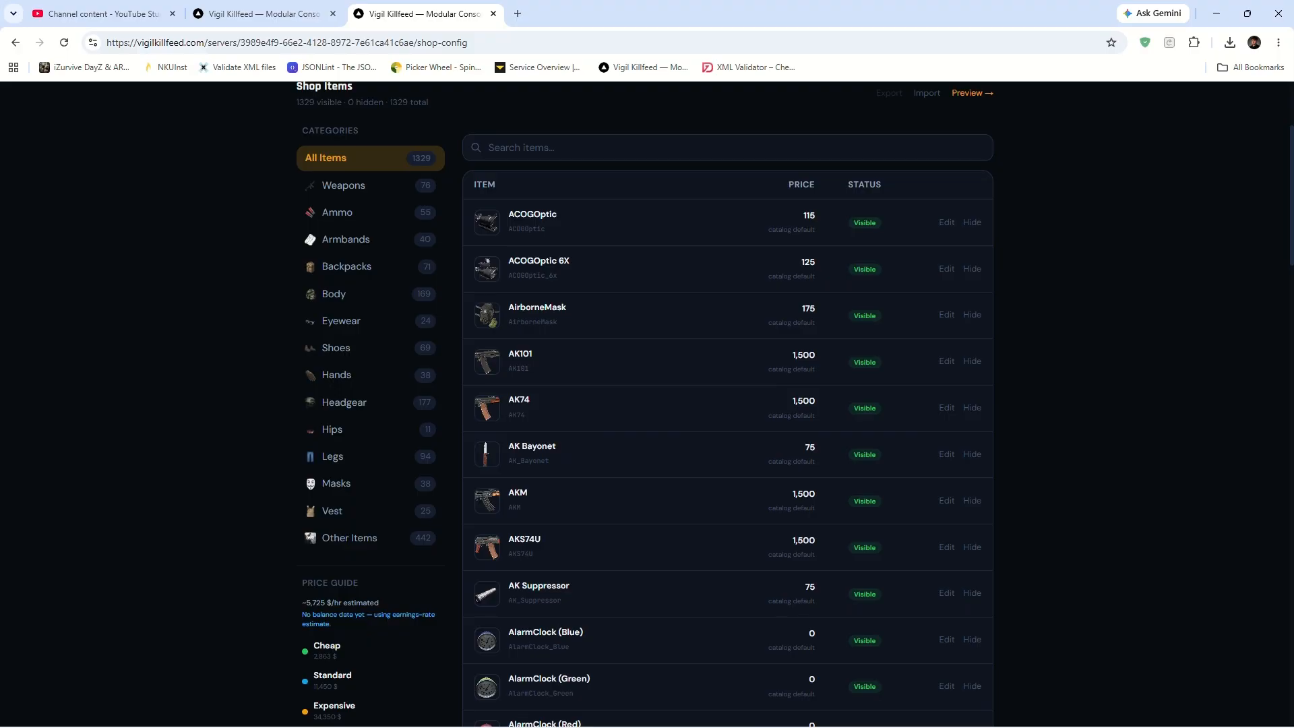
{"action": "scroll", "coordinate": [728, 404], "scroll_direction": "up", "scroll_amount": 1}
{"action": "scroll", "coordinate": [728, 404], "scroll_direction": "down", "scroll_amount": 3}
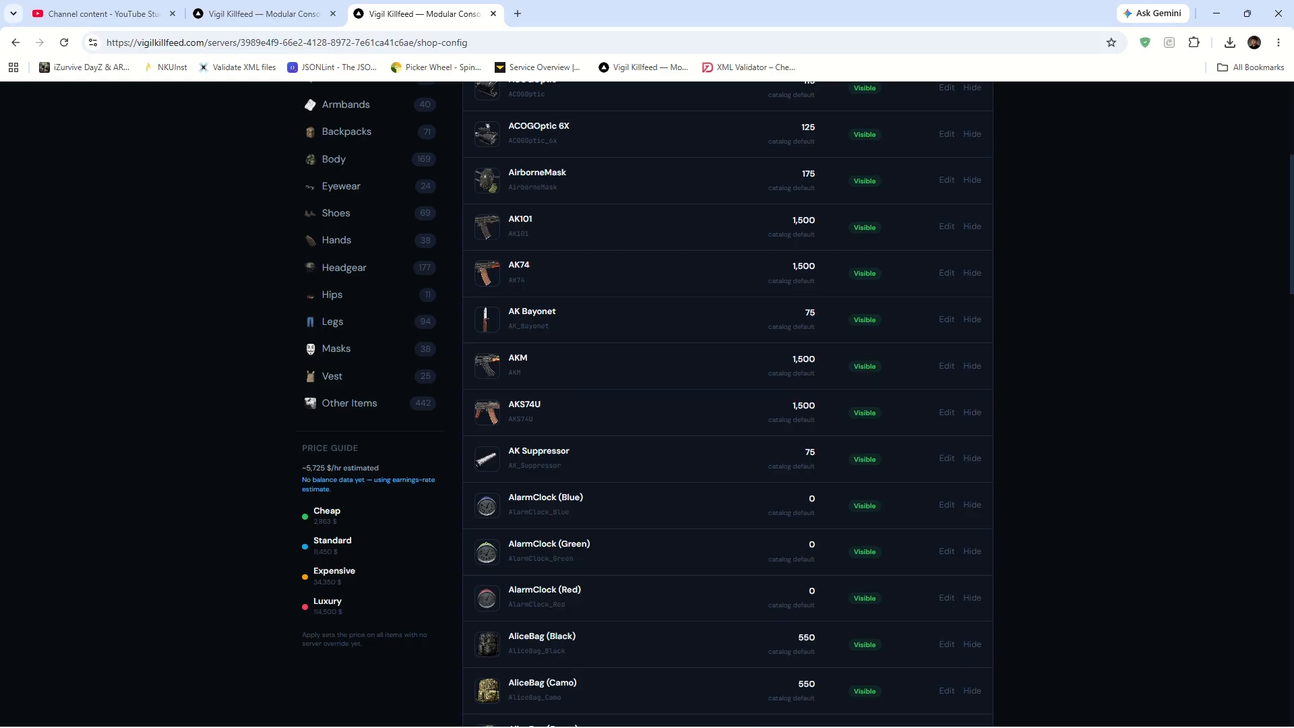
{"action": "scroll", "coordinate": [728, 405], "scroll_direction": "down", "scroll_amount": 5}
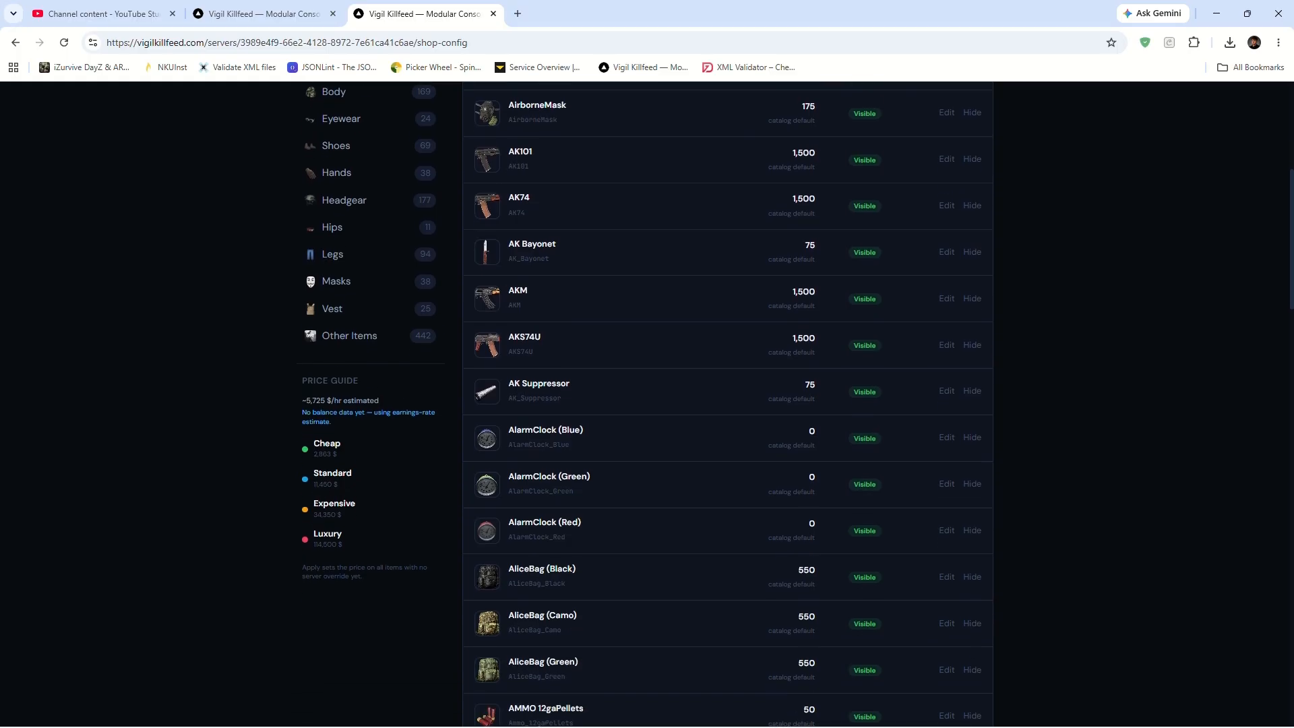
{"action": "scroll", "coordinate": [728, 404], "scroll_direction": "up", "scroll_amount": 3}
{"action": "scroll", "coordinate": [371, 478], "scroll_direction": "up", "scroll_amount": 2}
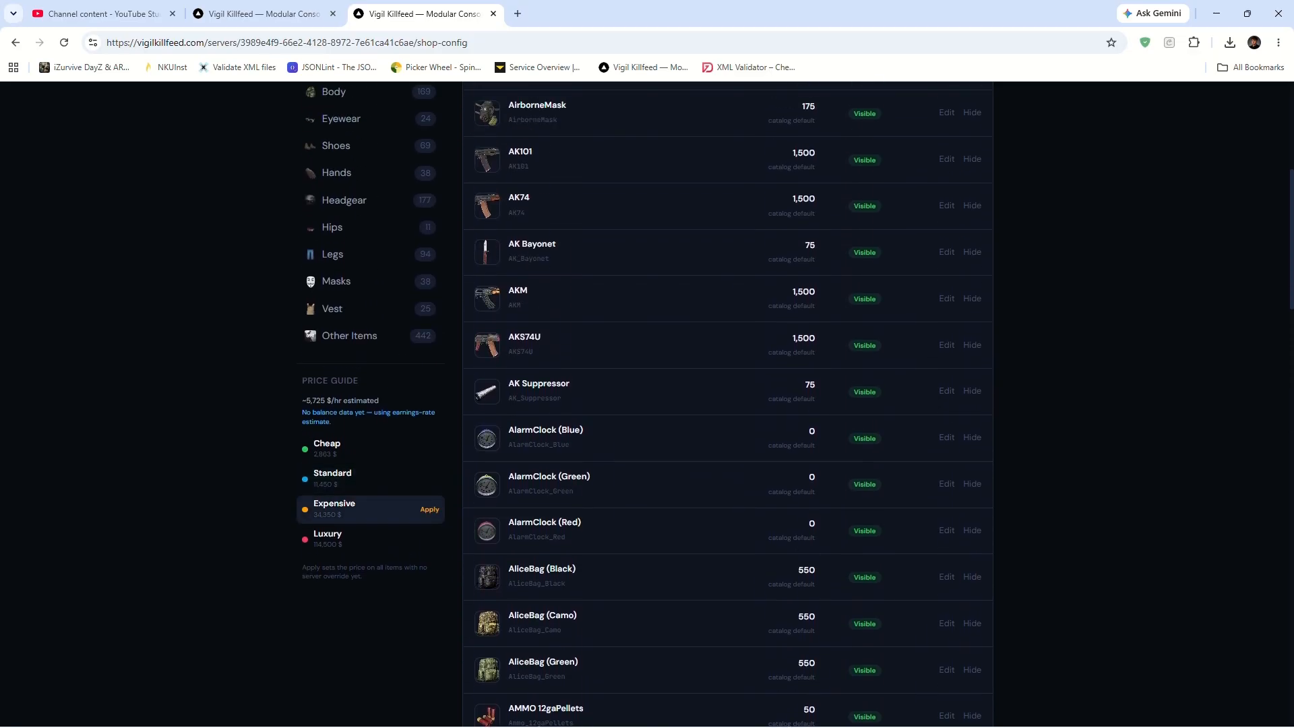
{"action": "scroll", "coordinate": [371, 509], "scroll_direction": "up", "scroll_amount": 3}
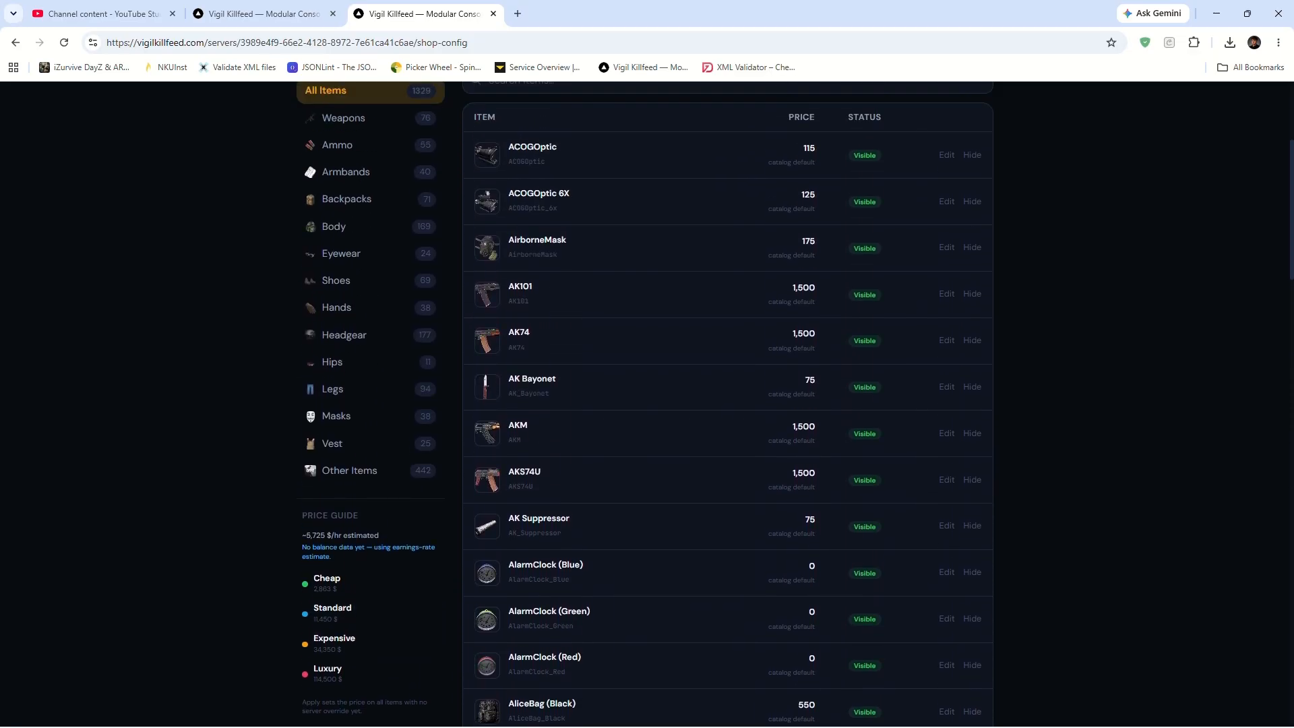
{"action": "scroll", "coordinate": [647, 404], "scroll_direction": "up", "scroll_amount": 1}
{"action": "scroll", "coordinate": [647, 404], "scroll_direction": "up", "scroll_amount": 1}
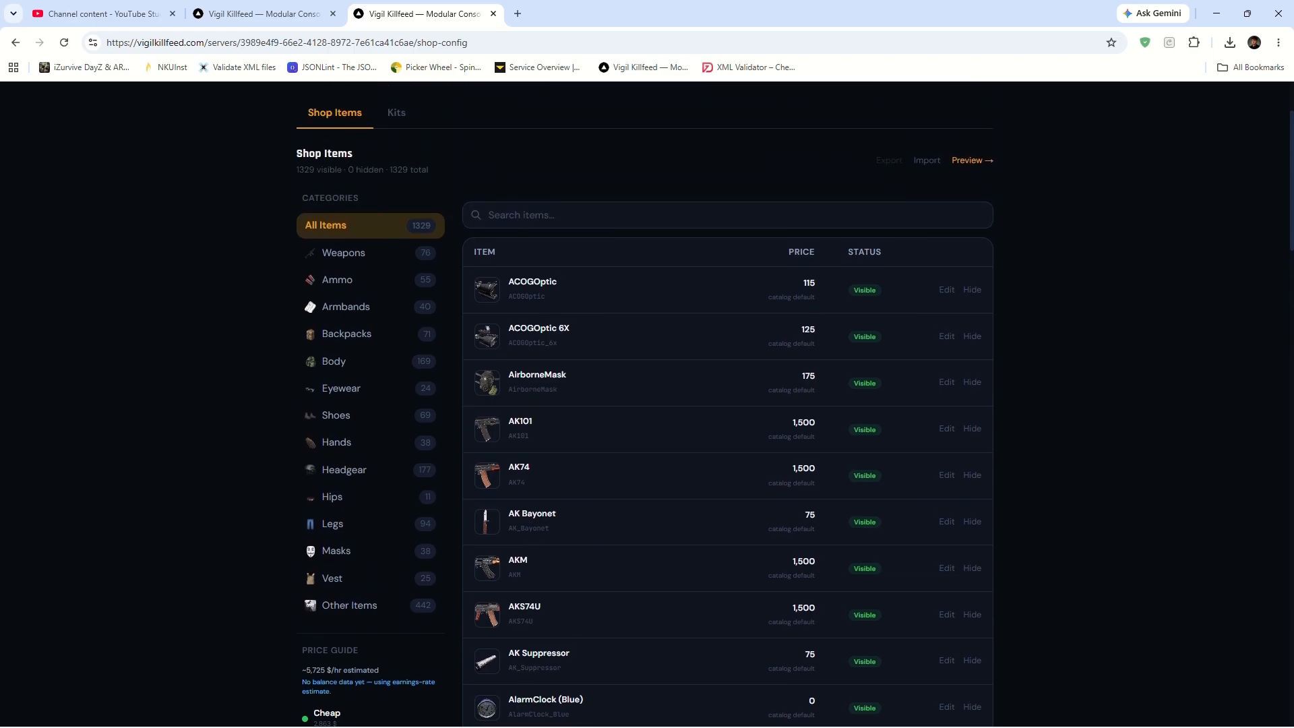
{"action": "scroll", "coordinate": [647, 405], "scroll_direction": "down", "scroll_amount": 3}
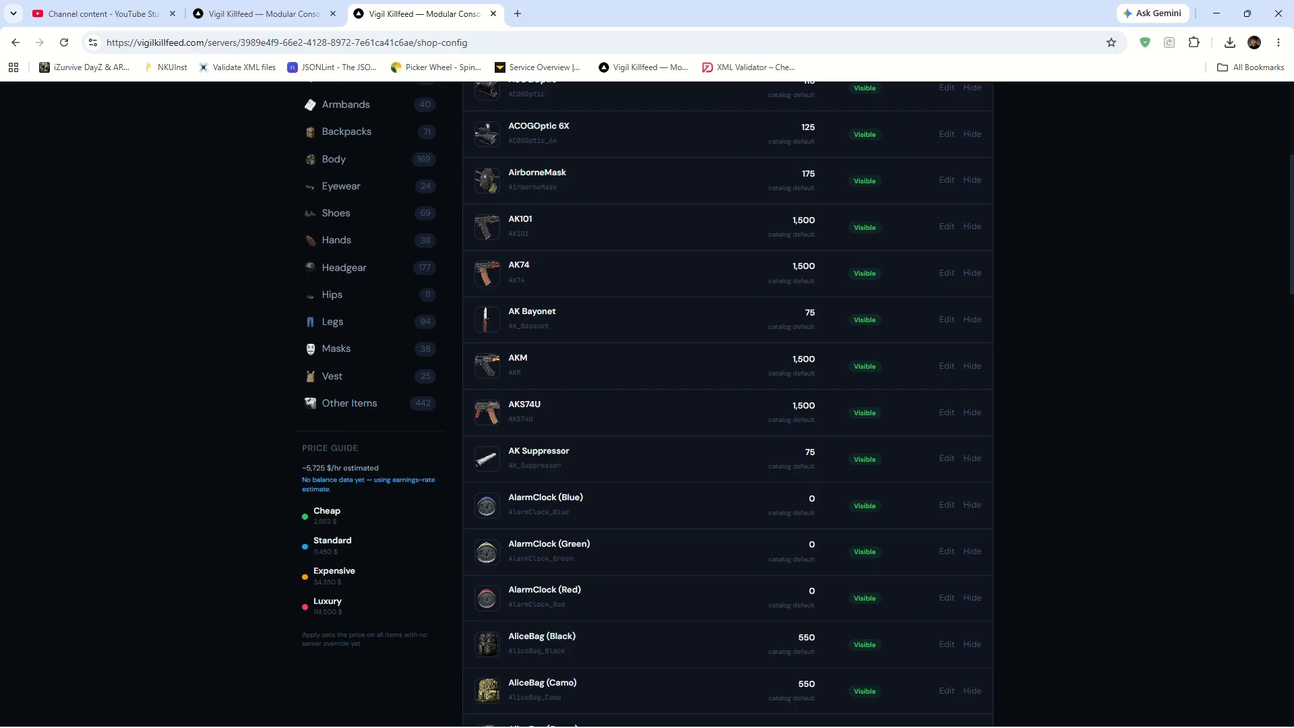
{"action": "left_click_drag", "start_coordinate": [302, 478], "coordinate": [340, 610]}
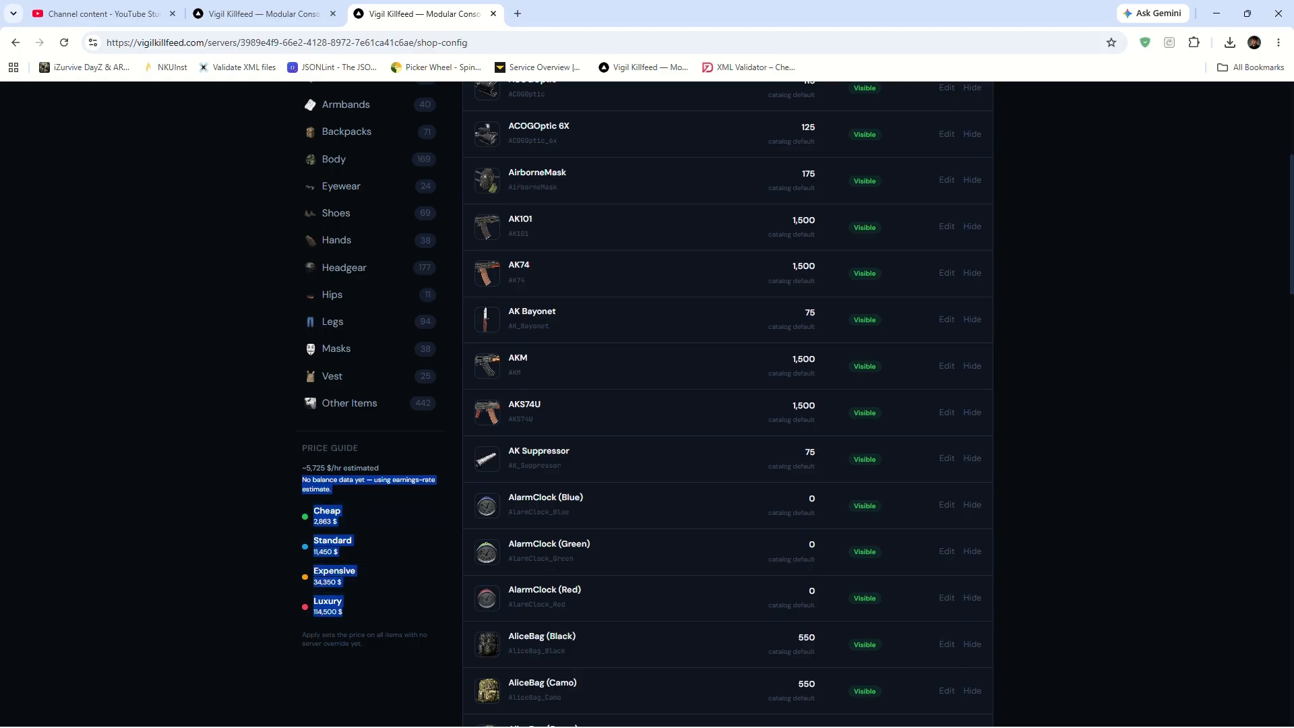
{"action": "left_click", "coordinate": [262, 579]}
{"action": "scroll", "coordinate": [371, 539], "scroll_direction": "down", "scroll_amount": 1}
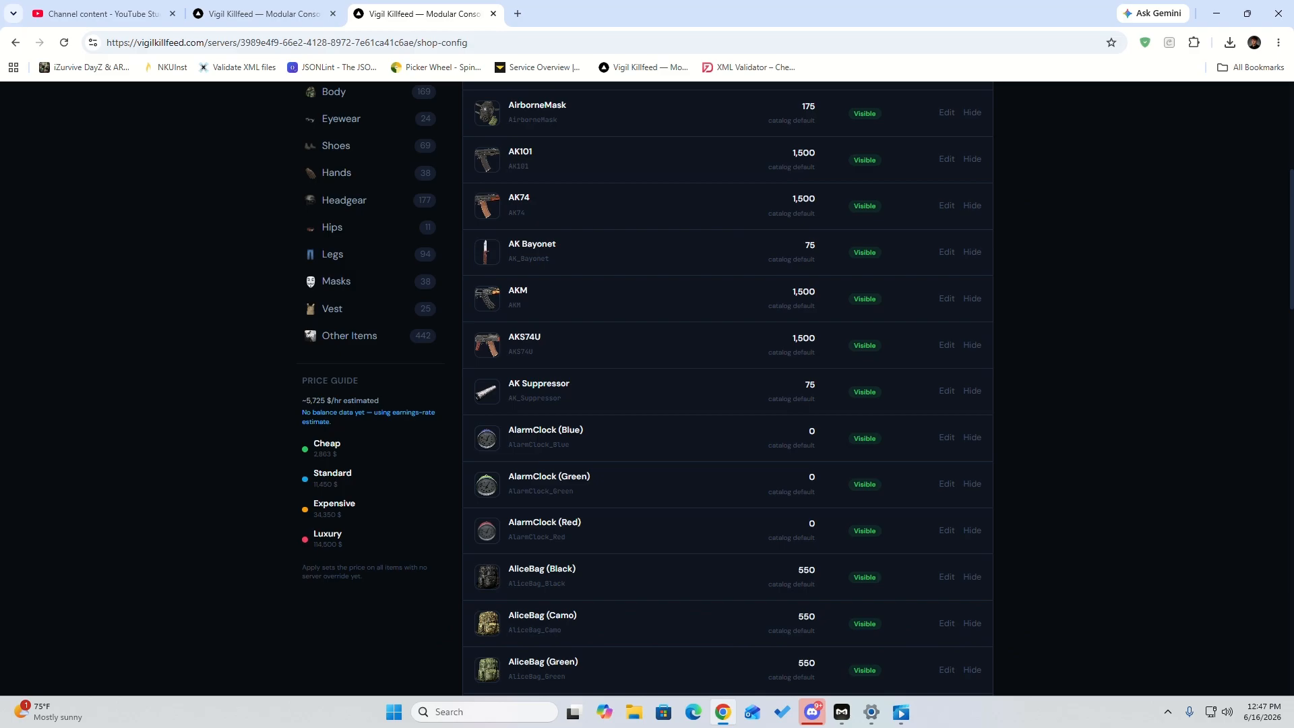
Step: Apply the Expensive price guide tier of 34,350 $ to all shop items without a server override
{"action": "scroll", "coordinate": [727, 384], "scroll_direction": "up", "scroll_amount": 2}
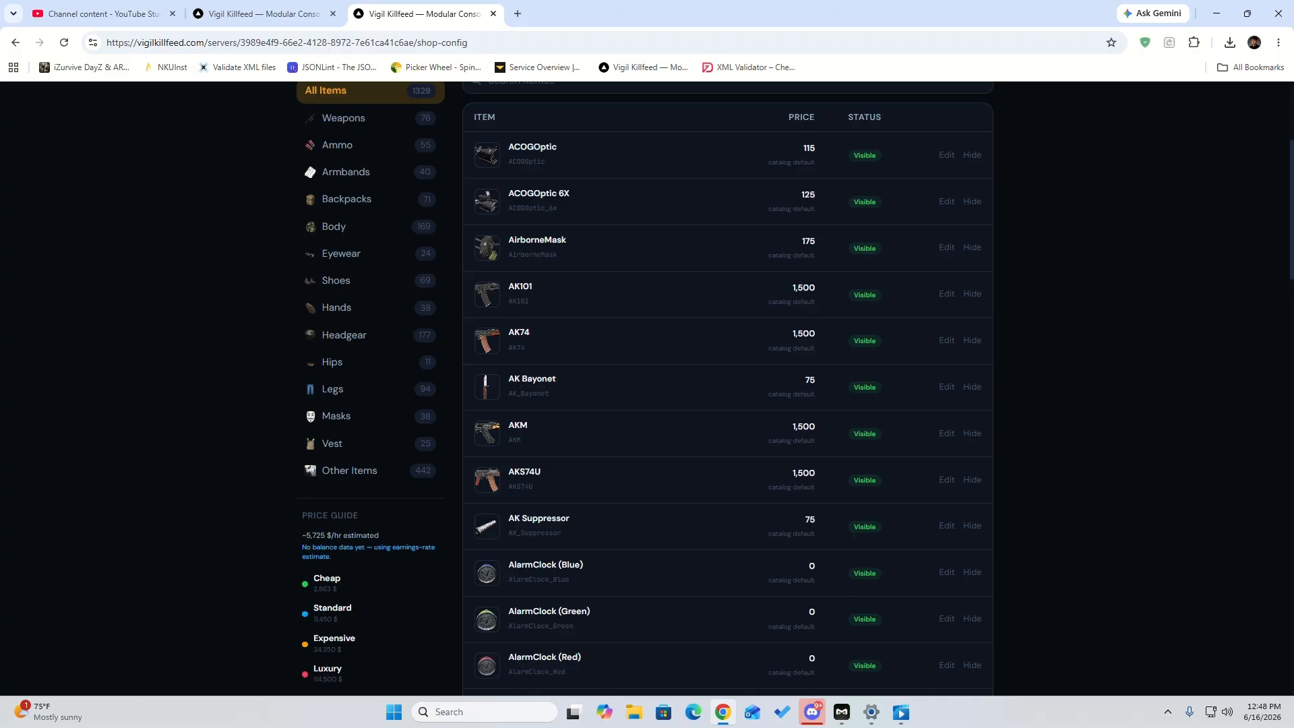
{"action": "scroll", "coordinate": [795, 388], "scroll_direction": "down", "scroll_amount": 2}
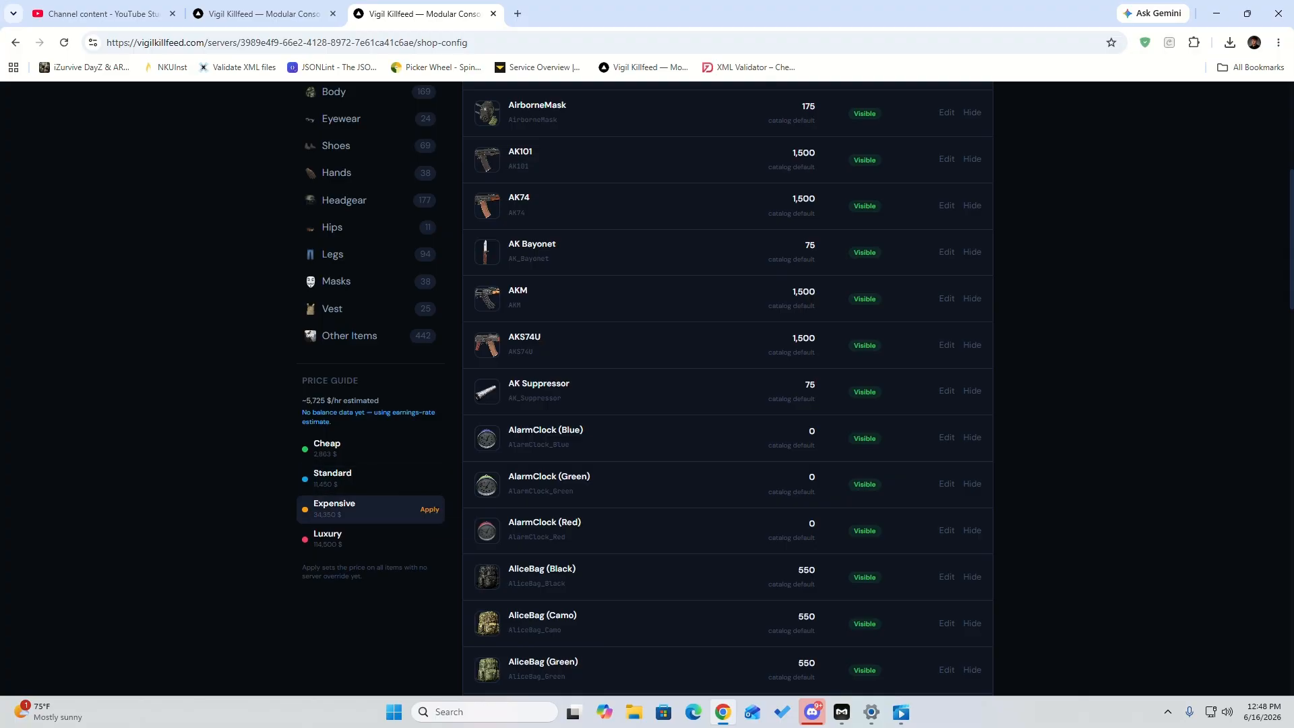
{"action": "left_click", "coordinate": [429, 510]}
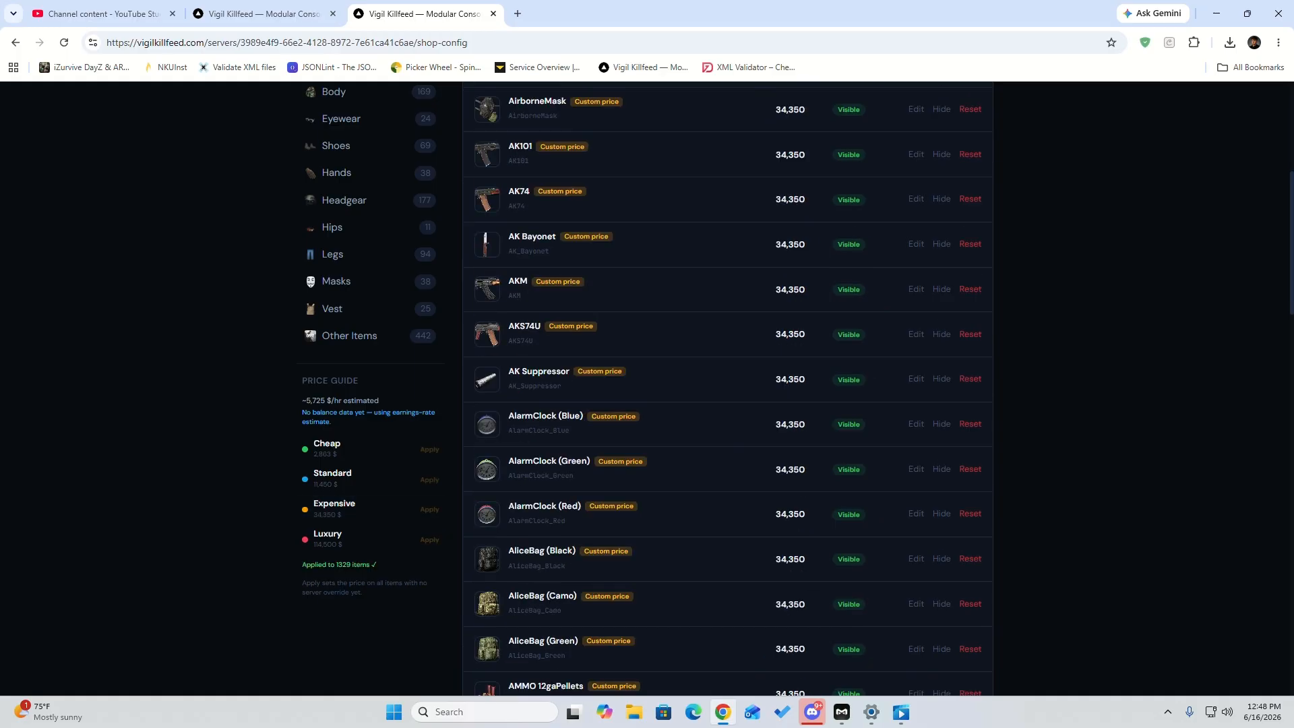
Step: Check the custom prices throughout the full list of shop items
{"action": "scroll", "coordinate": [728, 388], "scroll_direction": "down", "scroll_amount": 10}
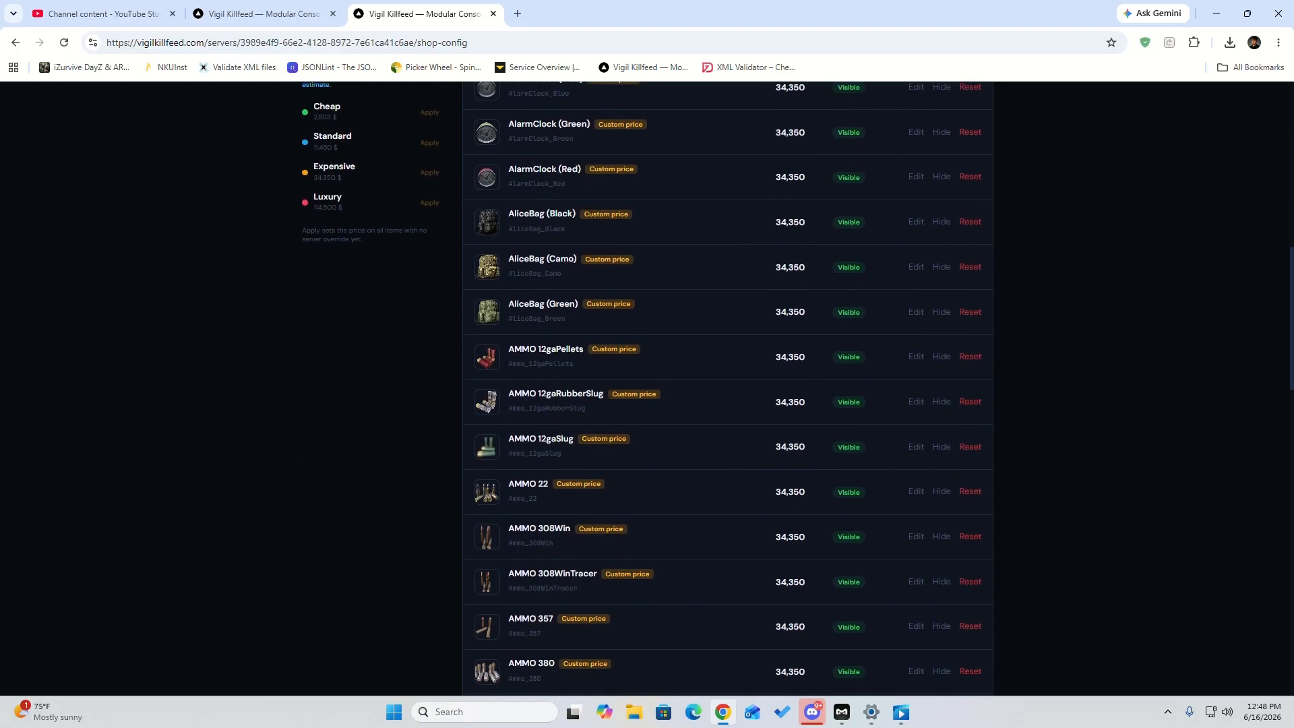
{"action": "scroll", "coordinate": [728, 387], "scroll_direction": "down", "scroll_amount": 15}
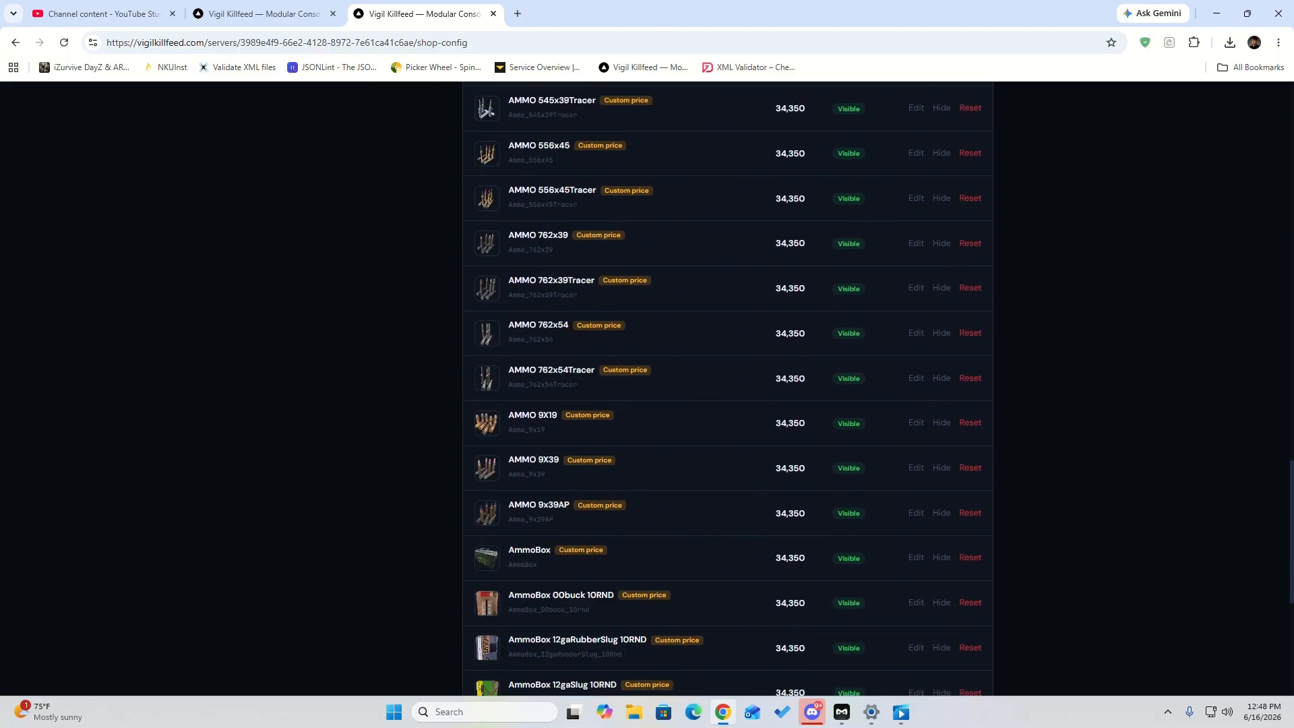
{"action": "scroll", "coordinate": [728, 388], "scroll_direction": "up", "scroll_amount": 1}
{"action": "scroll", "coordinate": [728, 388], "scroll_direction": "up", "scroll_amount": 20}
{"action": "scroll", "coordinate": [371, 414], "scroll_direction": "up", "scroll_amount": 3}
{"action": "scroll", "coordinate": [371, 415], "scroll_direction": "down", "scroll_amount": 2}
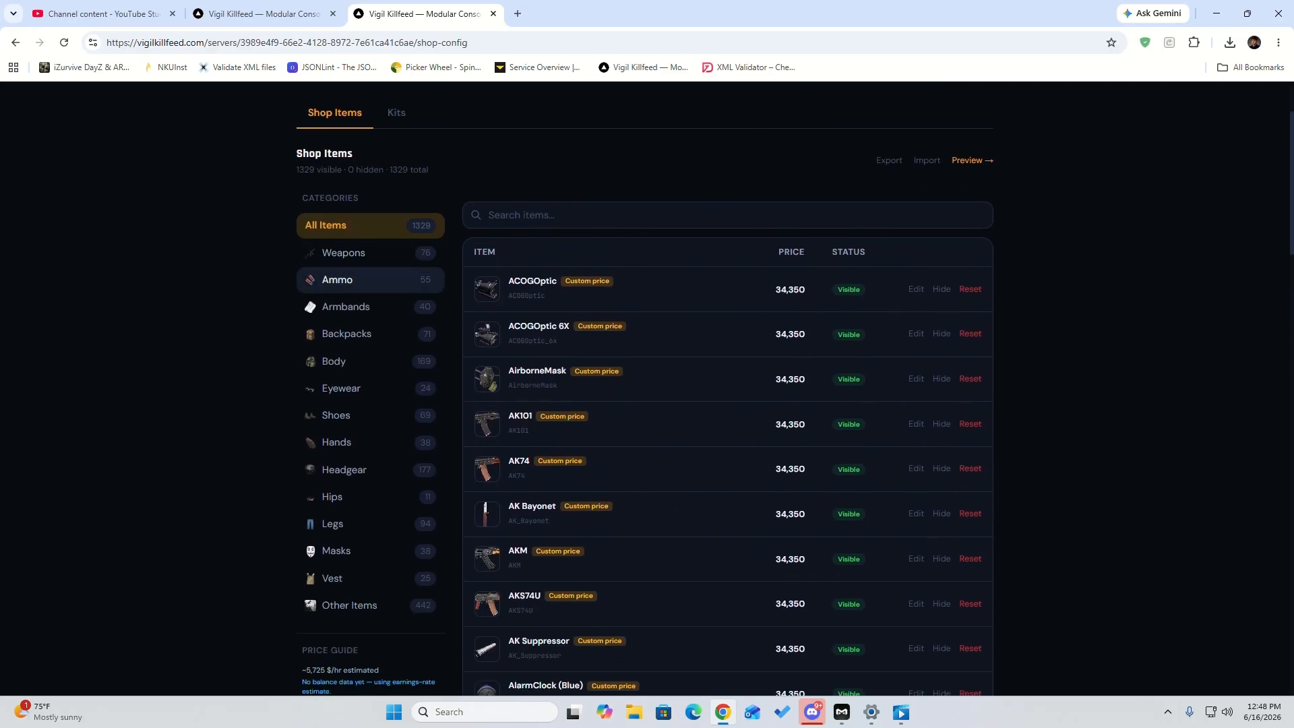
Step: Review the item prices in the Ammo, Armbands, Body and Weapons categories in turn
{"action": "left_click", "coordinate": [370, 281]}
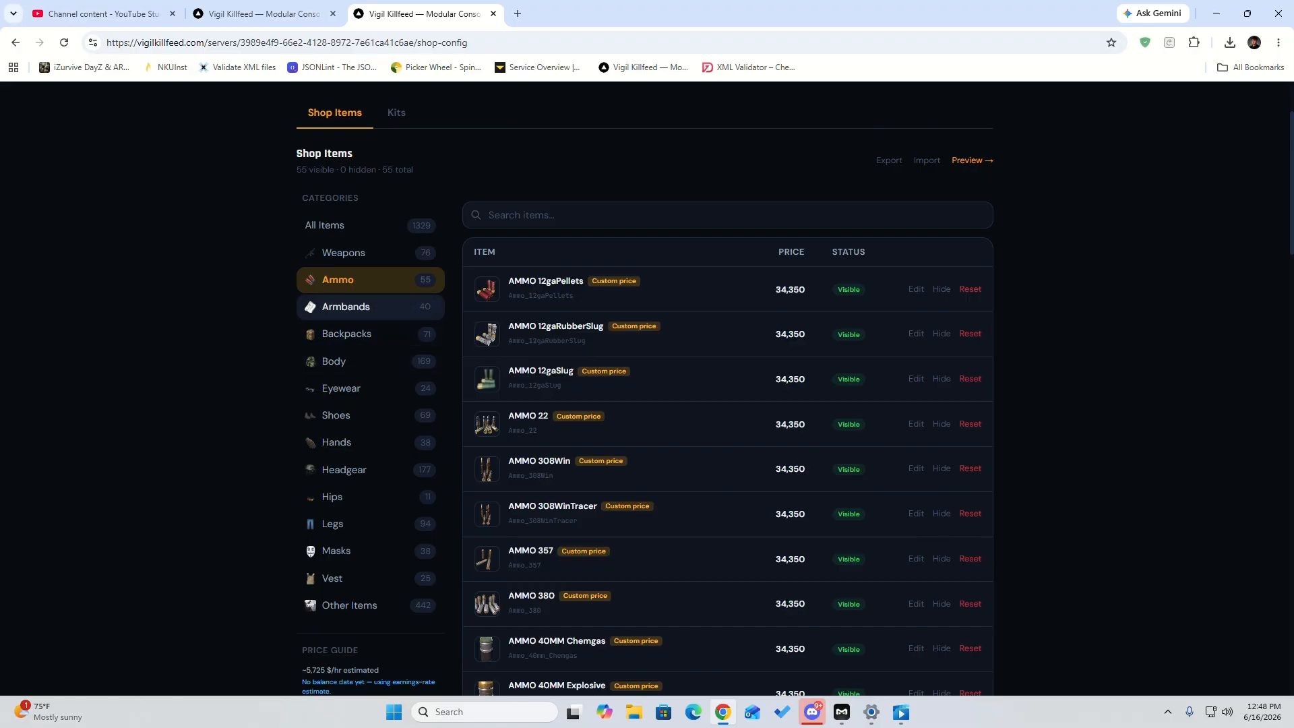
{"action": "left_click", "coordinate": [347, 307]}
{"action": "scroll", "coordinate": [370, 310], "scroll_direction": "down", "scroll_amount": 2}
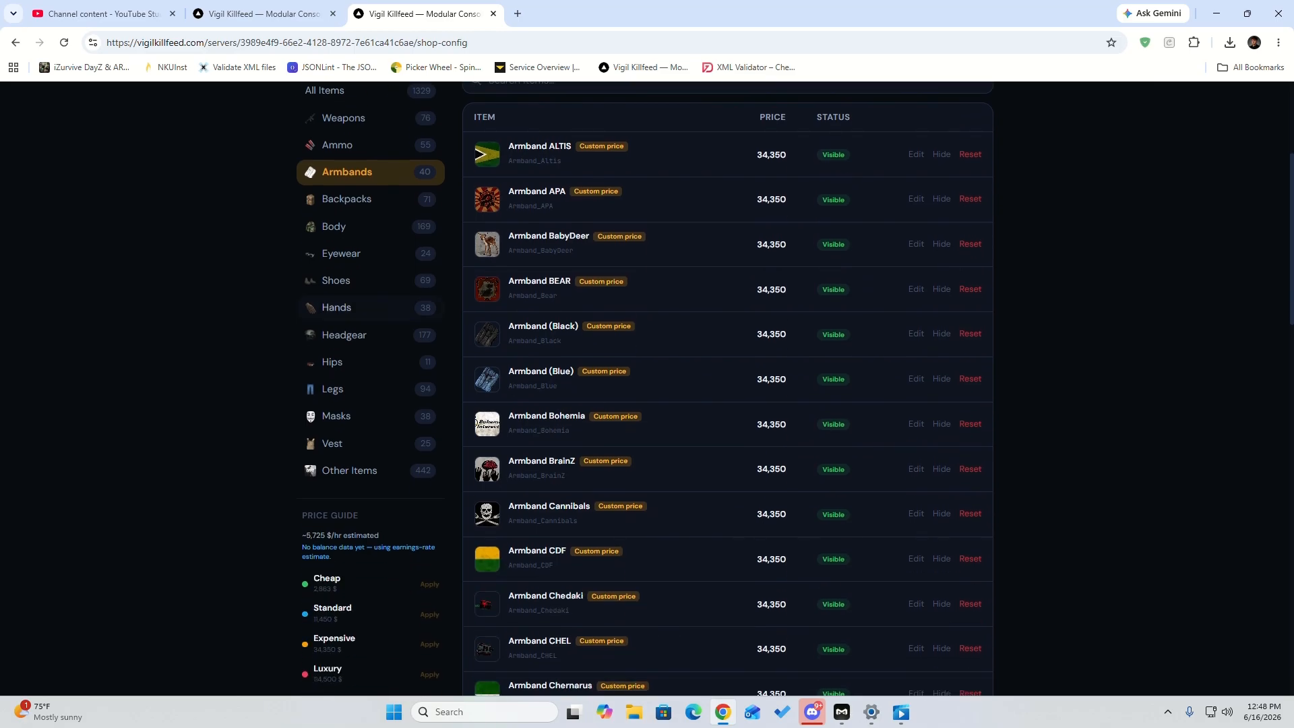
{"action": "left_click", "coordinate": [337, 226]}
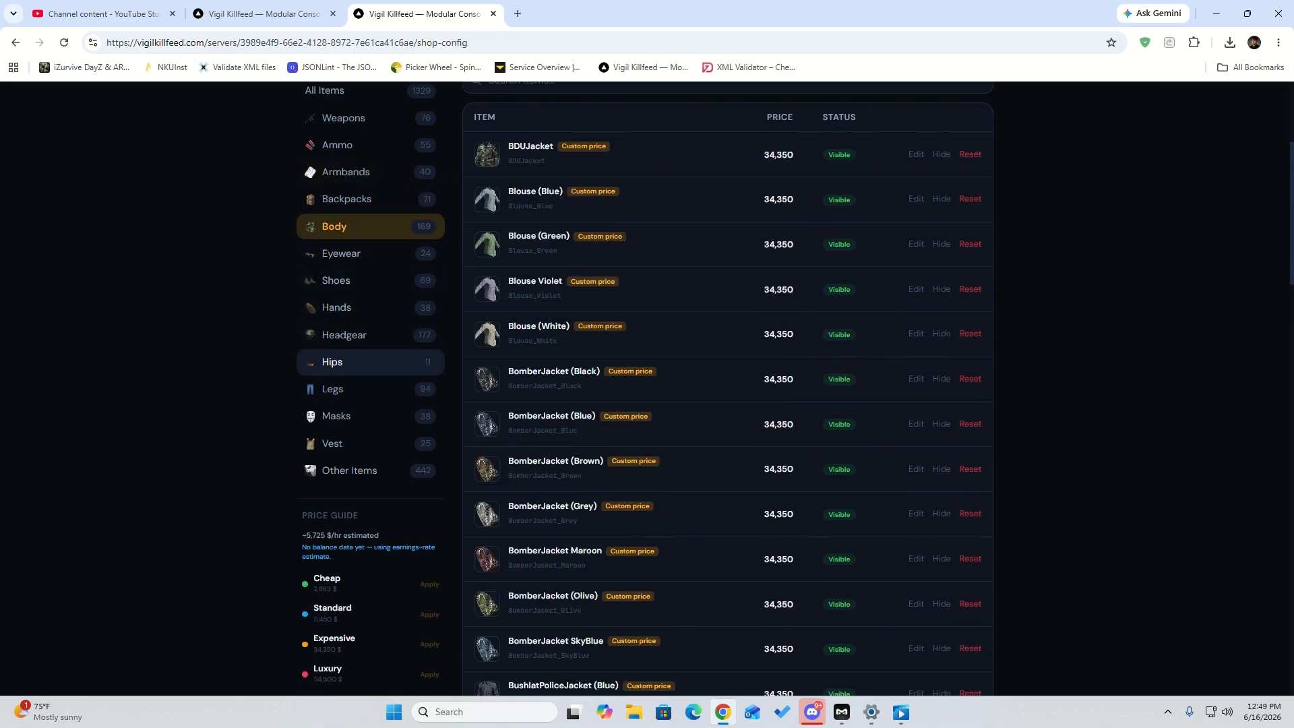
{"action": "scroll", "coordinate": [371, 362], "scroll_direction": "up", "scroll_amount": 2}
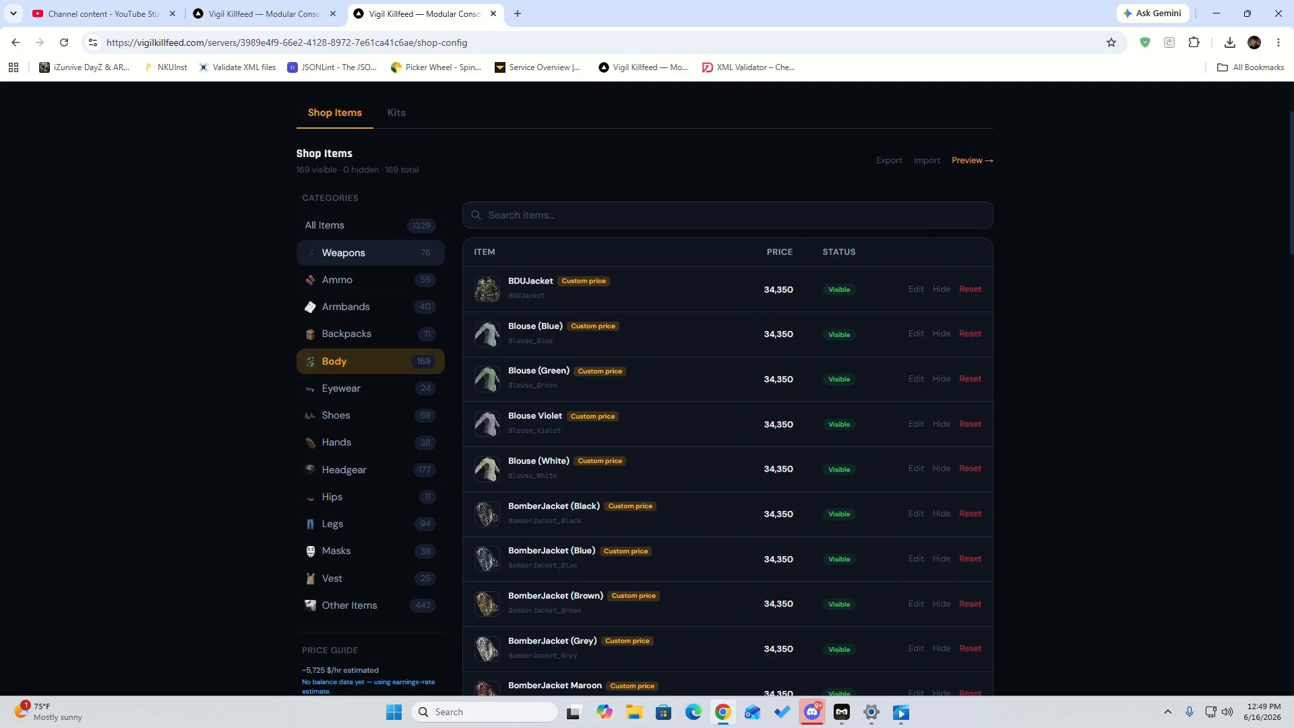
{"action": "left_click", "coordinate": [343, 253]}
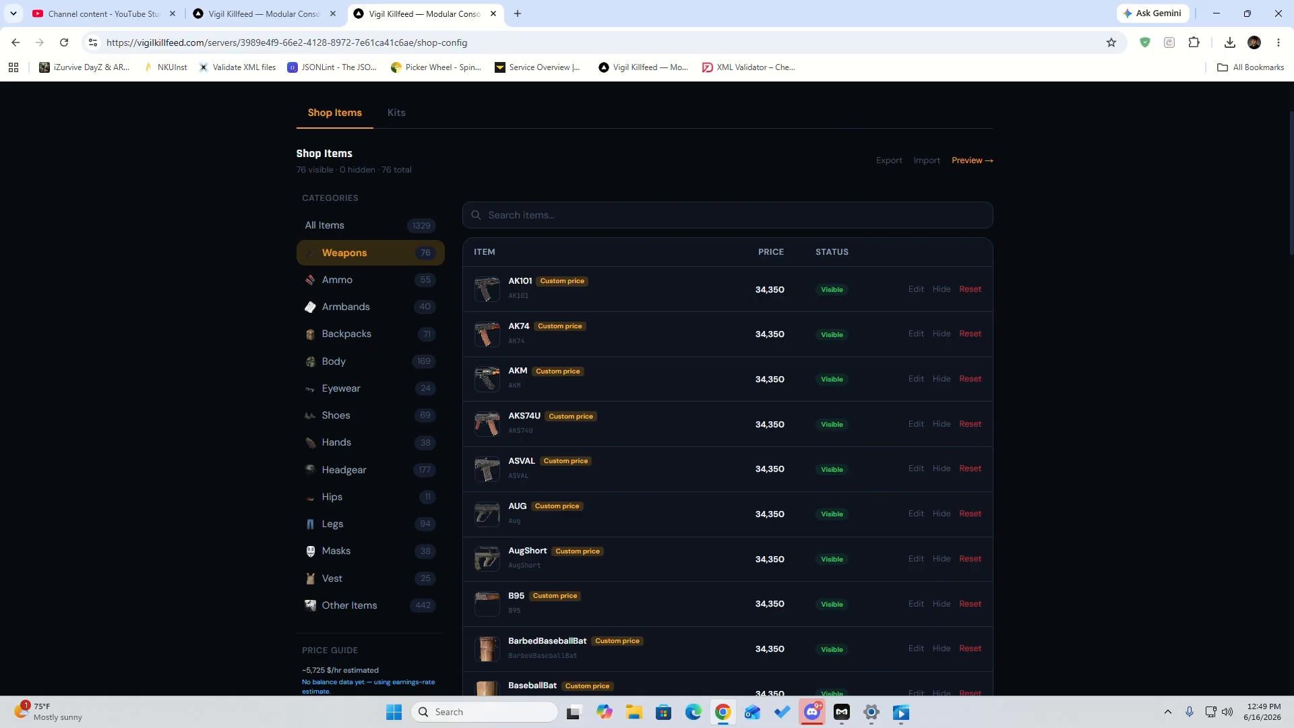
{"action": "scroll", "coordinate": [645, 395], "scroll_direction": "down", "scroll_amount": 5}
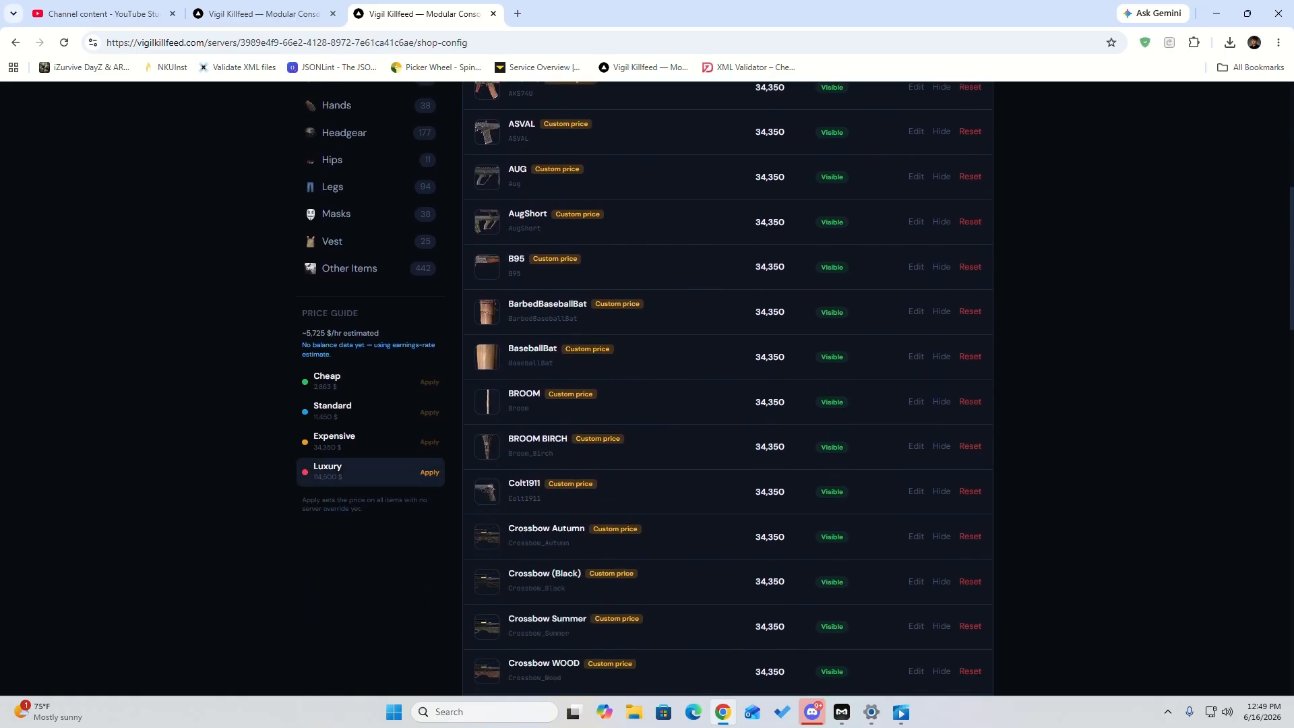
{"action": "scroll", "coordinate": [645, 387], "scroll_direction": "up", "scroll_amount": 6}
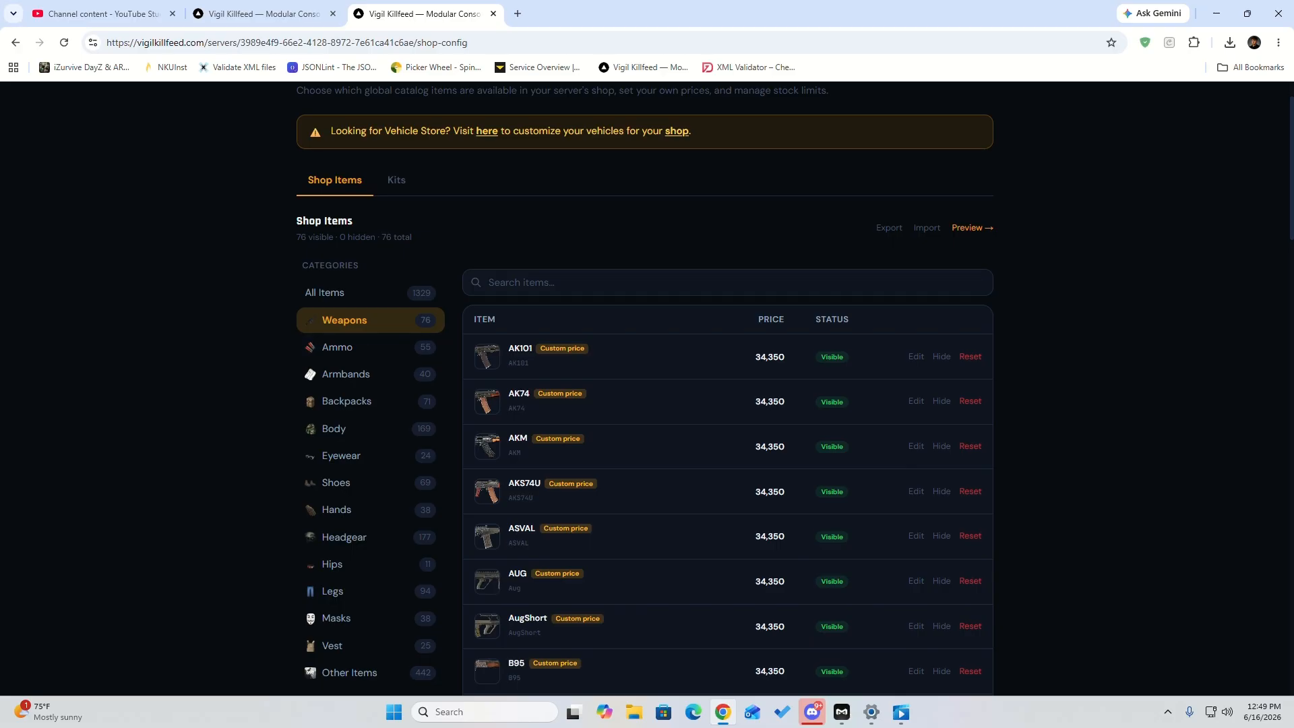
{"action": "scroll", "coordinate": [371, 429], "scroll_direction": "down", "scroll_amount": 2}
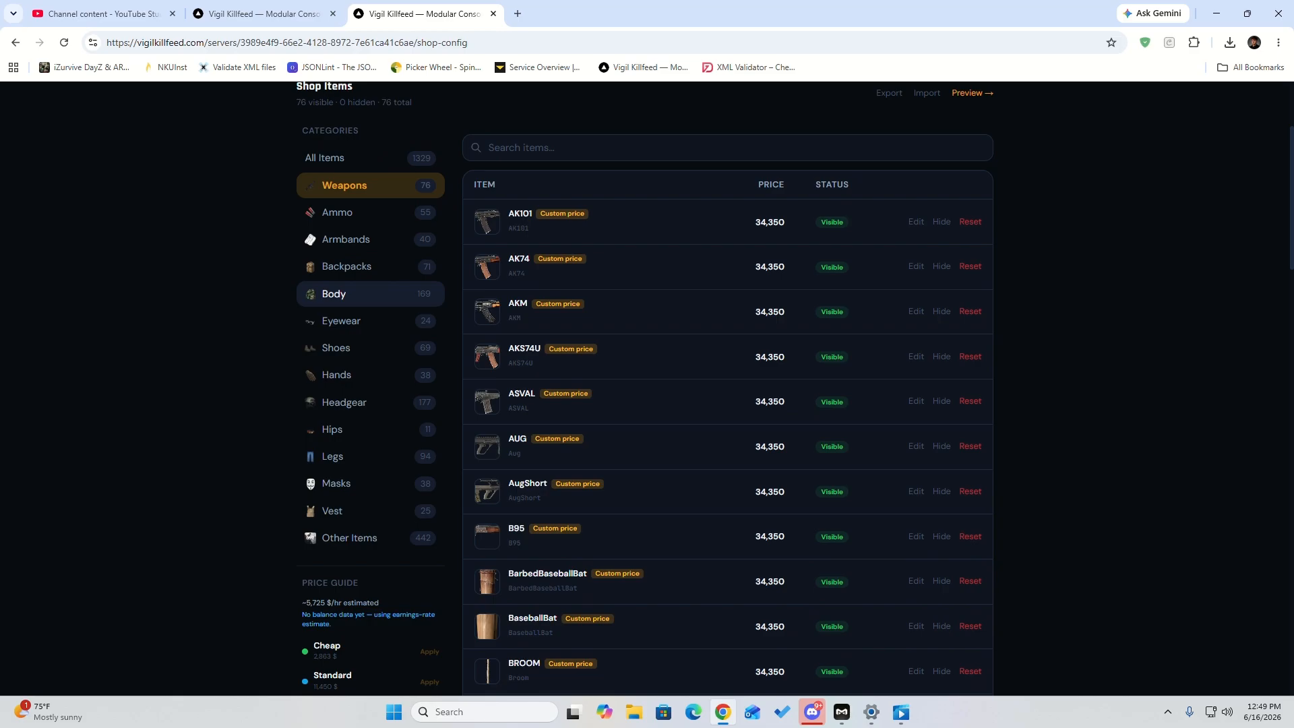
Step: Review the item prices in the Body, Eyewear, Headgear and Vest categories in turn
{"action": "left_click", "coordinate": [334, 294]}
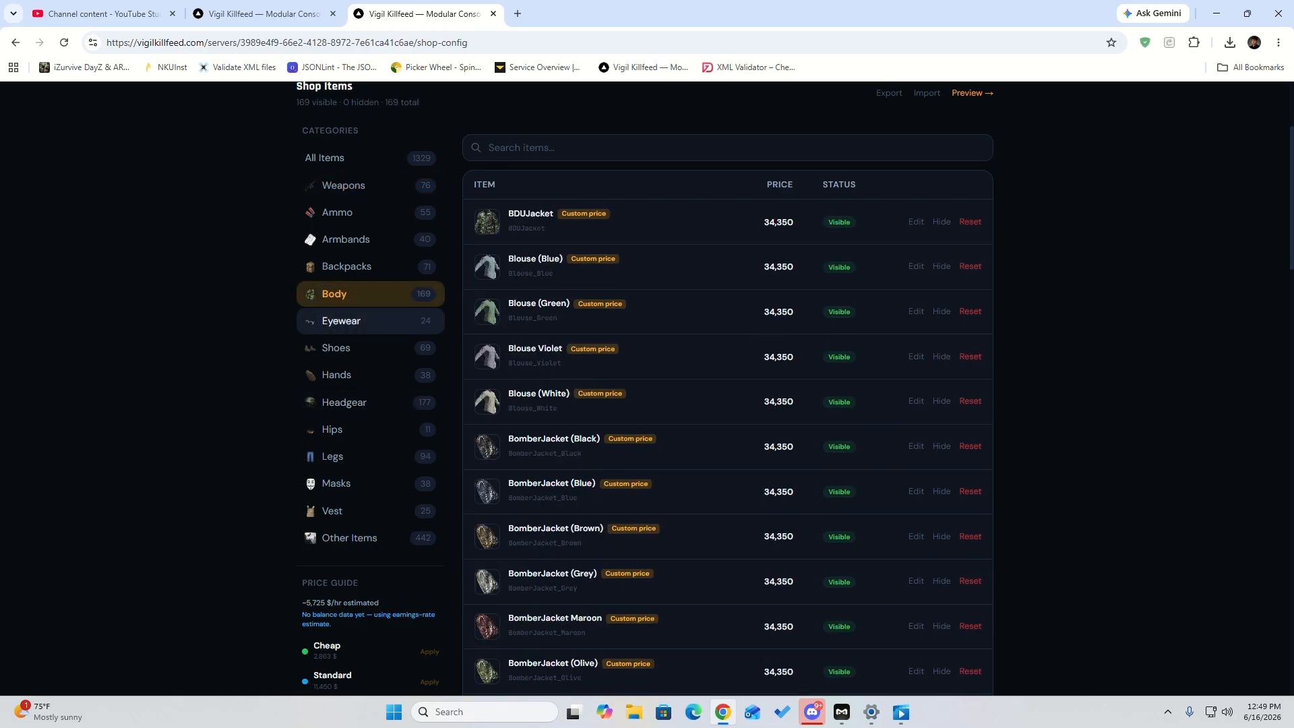
{"action": "left_click", "coordinate": [342, 321]}
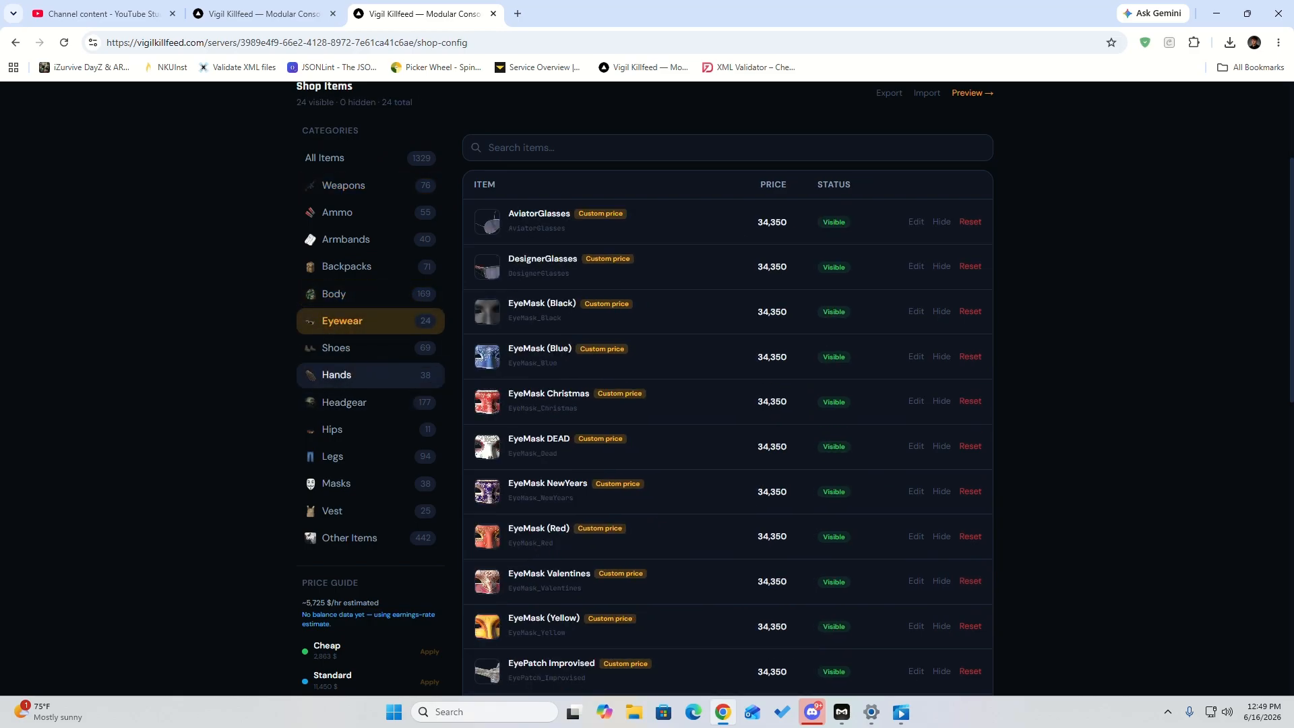
{"action": "left_click", "coordinate": [344, 402]}
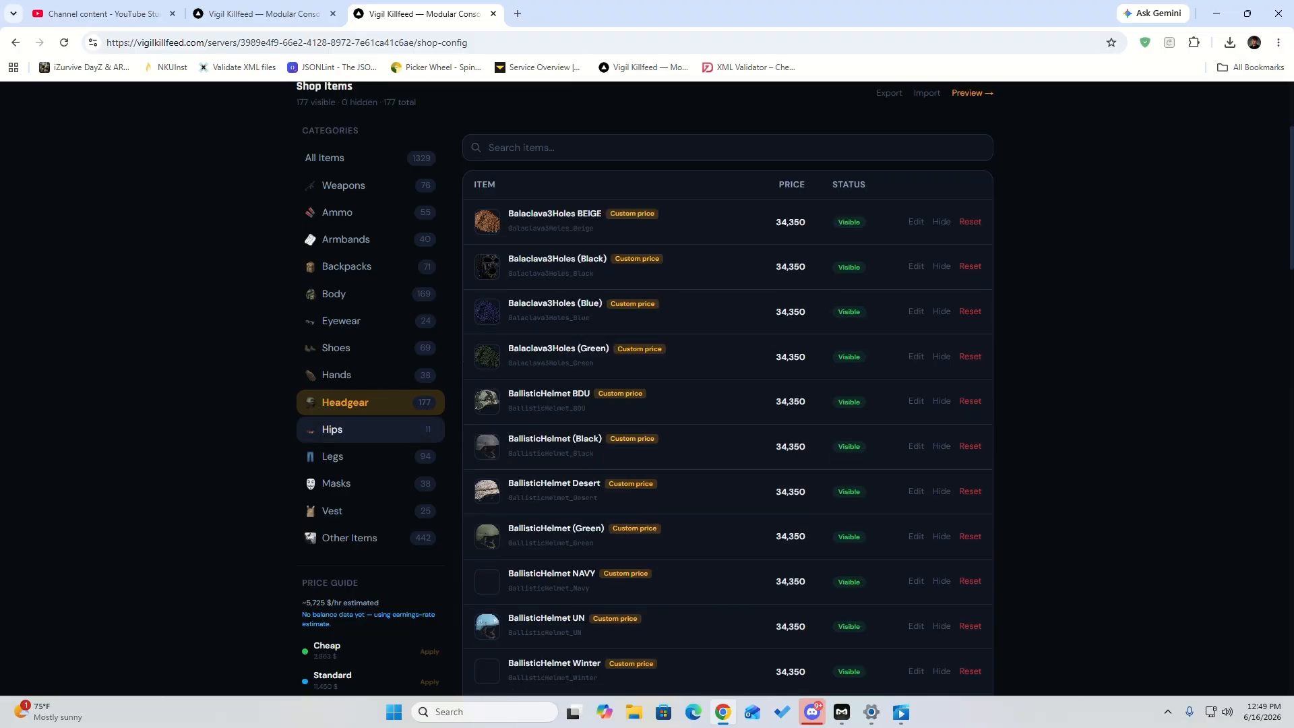
{"action": "scroll", "coordinate": [728, 387], "scroll_direction": "down", "scroll_amount": 2}
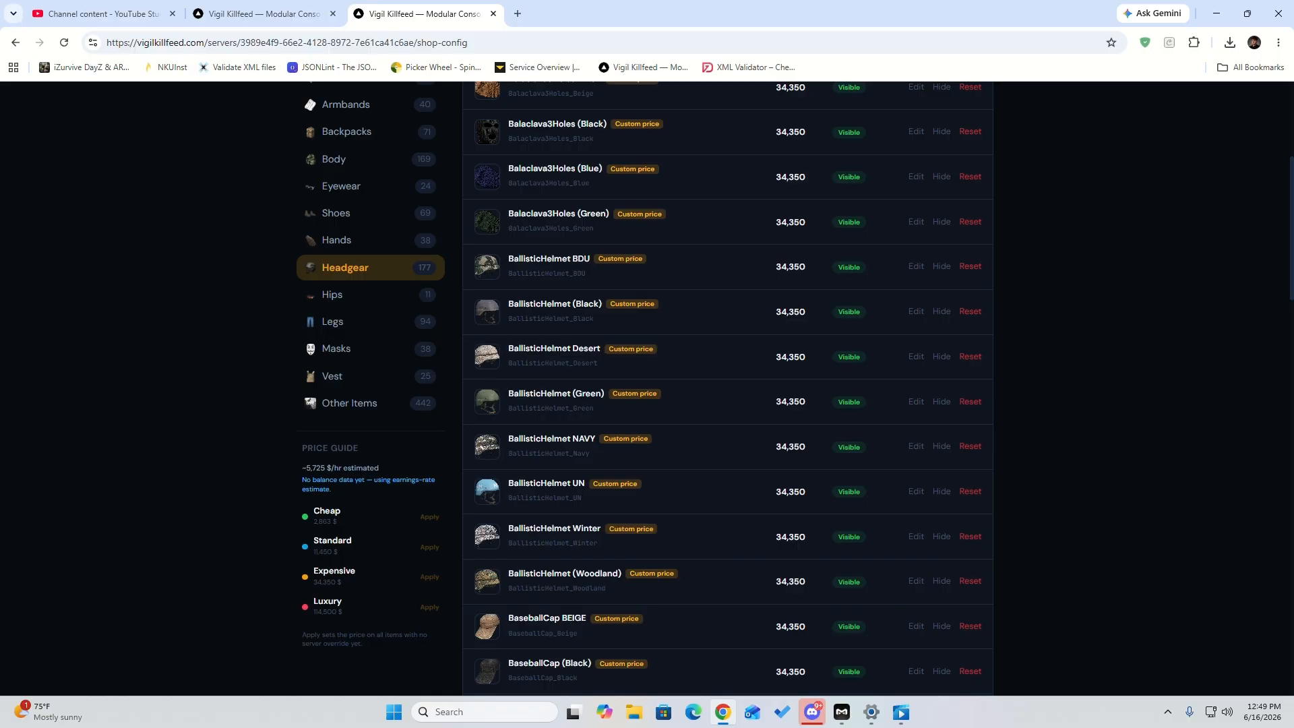
{"action": "scroll", "coordinate": [728, 388], "scroll_direction": "down", "scroll_amount": 1}
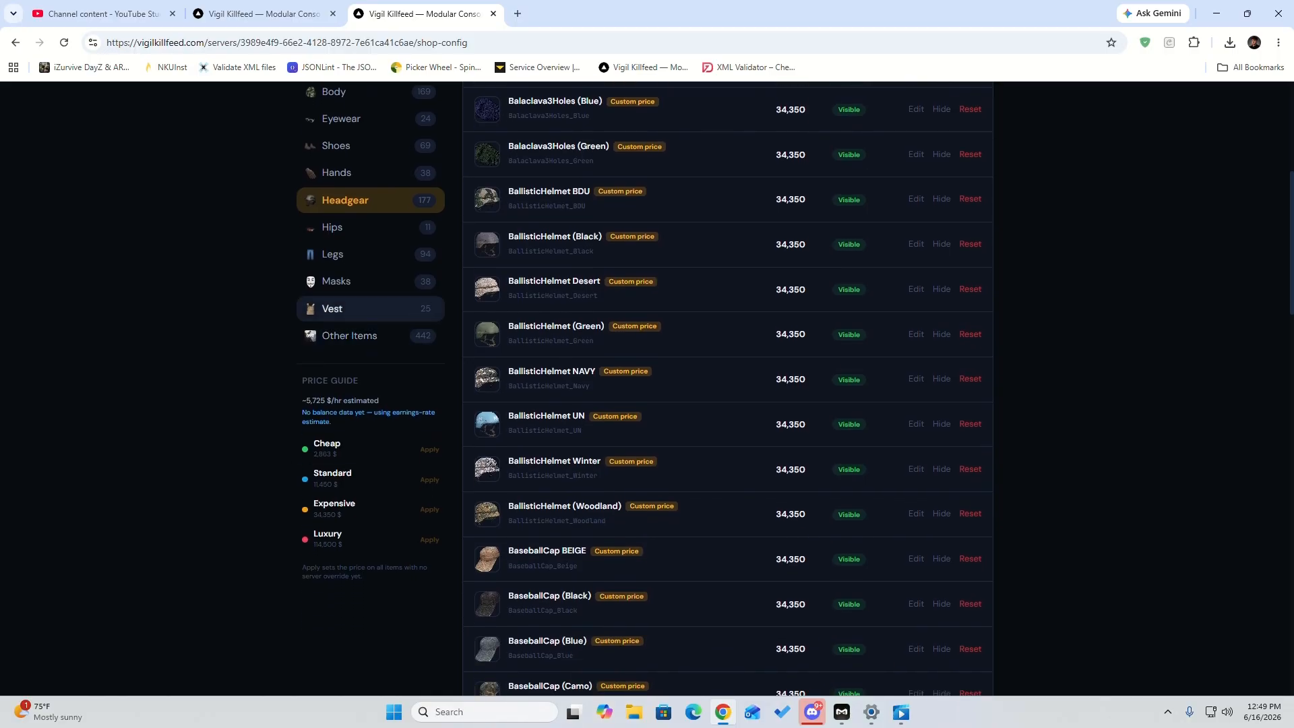
{"action": "left_click", "coordinate": [332, 309]}
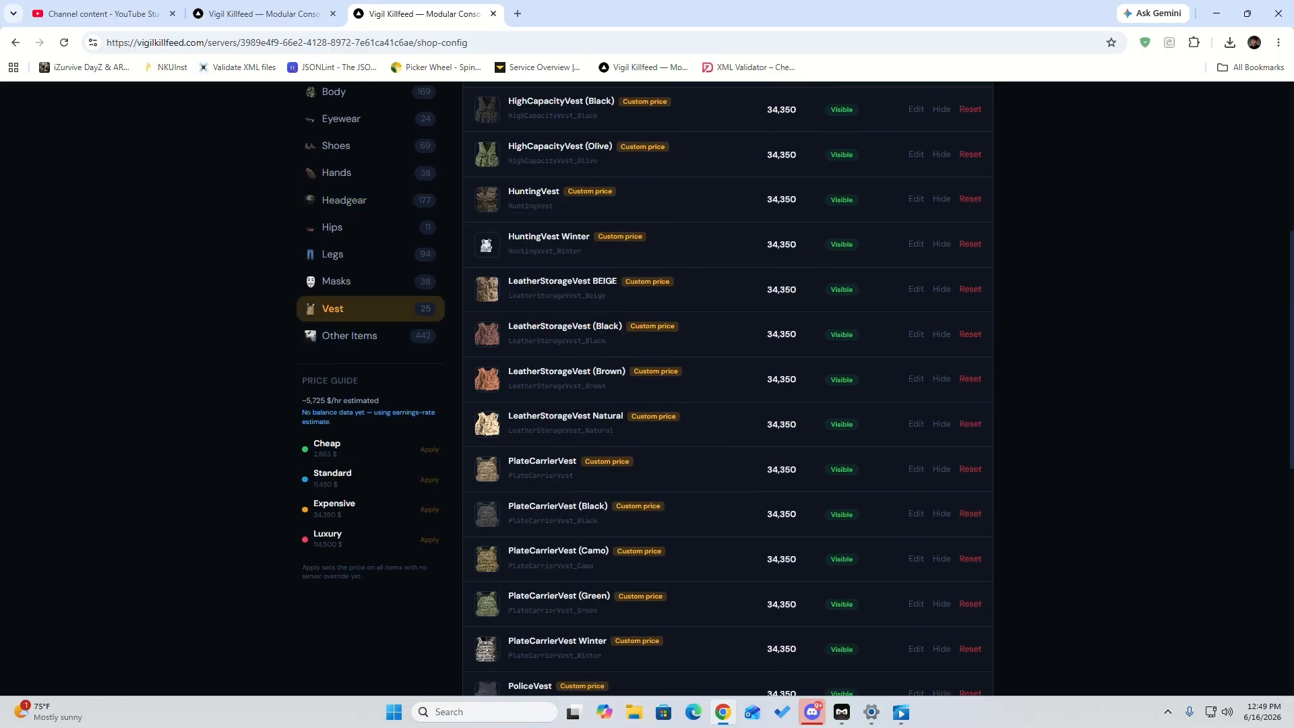
{"action": "scroll", "coordinate": [370, 344], "scroll_direction": "up", "scroll_amount": 3}
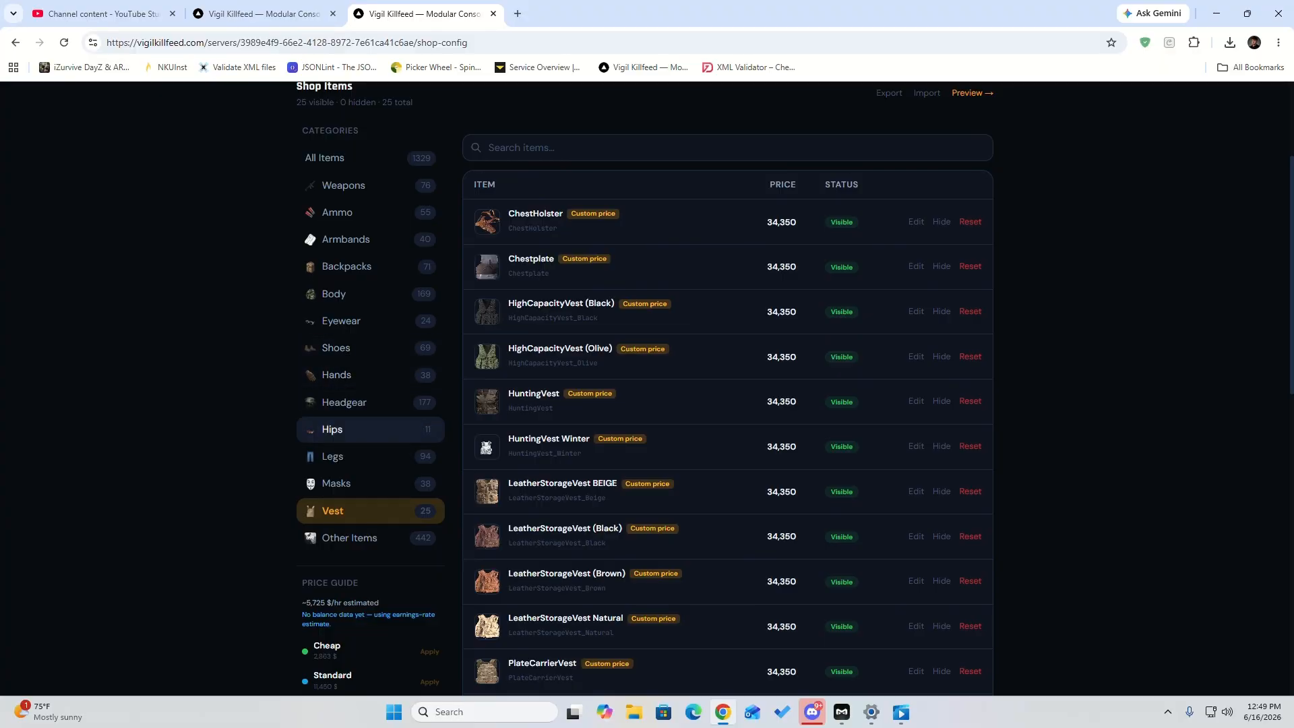
{"action": "scroll", "coordinate": [371, 294], "scroll_direction": "down", "scroll_amount": 1}
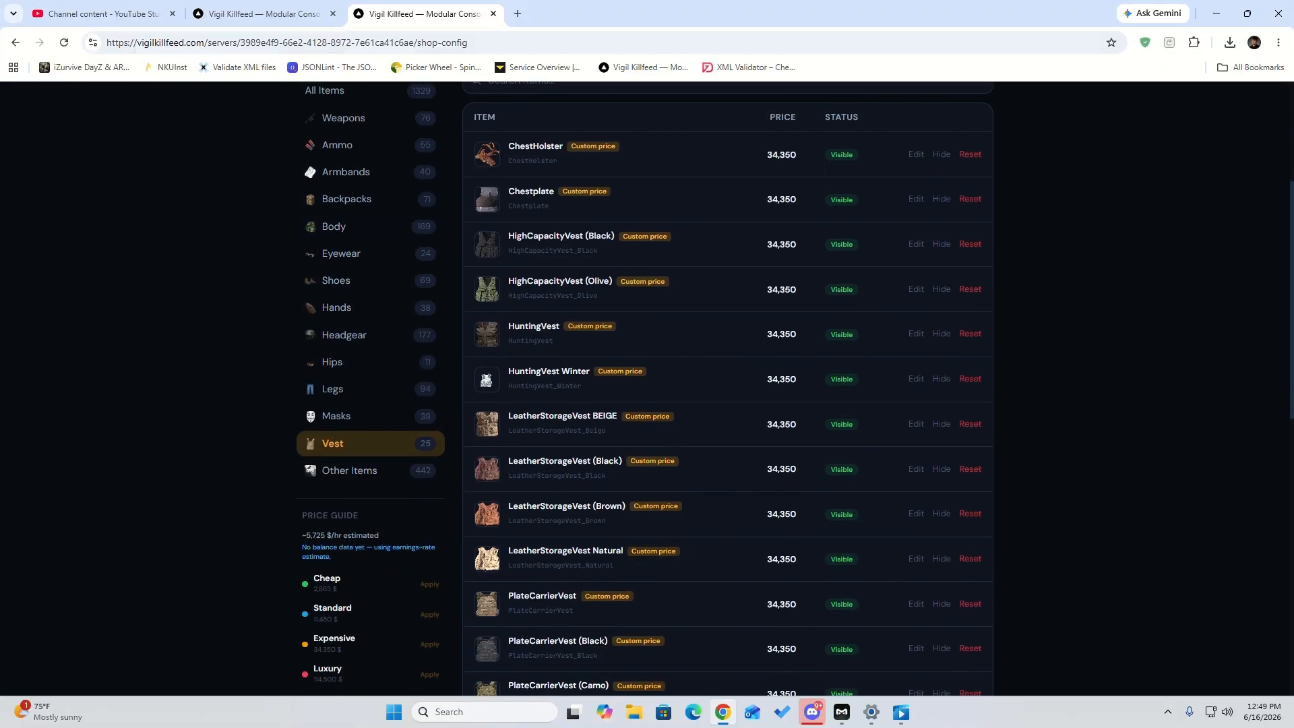
Step: In the Ammo category, hide the 40MM Chemgas and Explosive rounds and the Black, Green, Red and White 40MM smoke rounds from the shop
{"action": "scroll", "coordinate": [370, 279], "scroll_direction": "up", "scroll_amount": 2}
{"action": "left_click", "coordinate": [337, 279]}
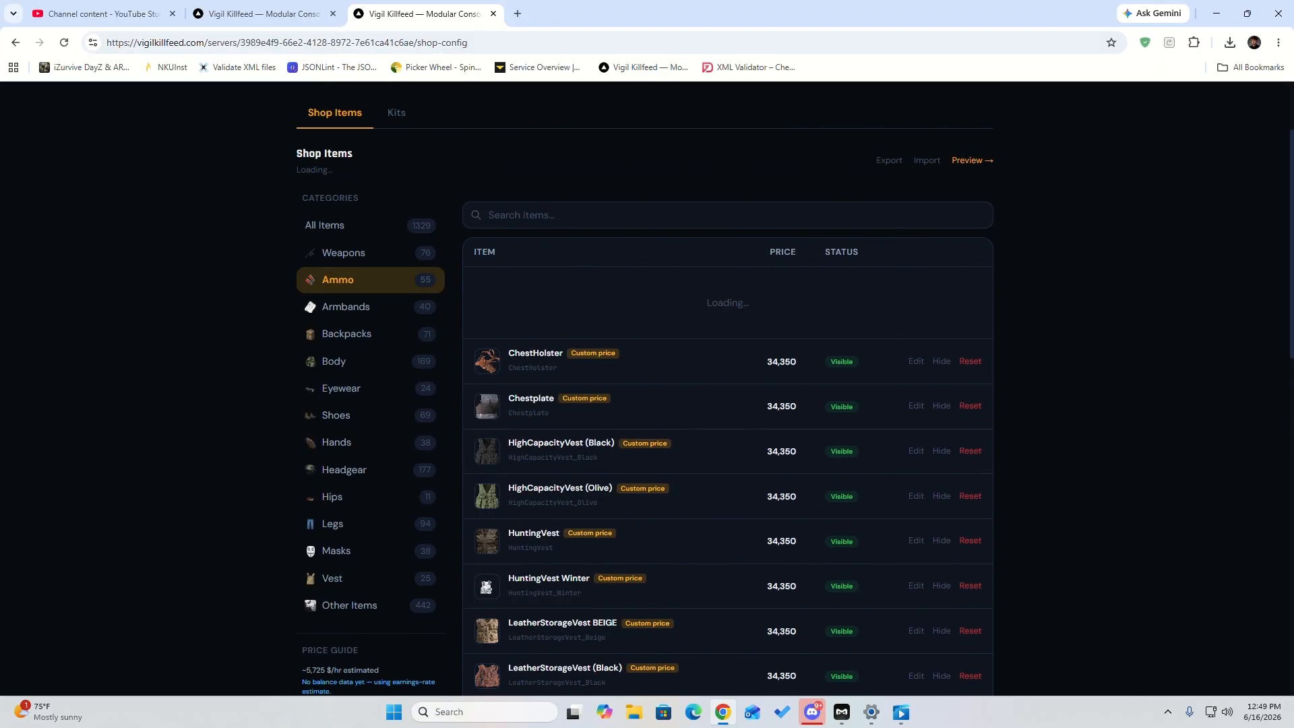
{"action": "scroll", "coordinate": [337, 279], "scroll_direction": "down", "scroll_amount": 3}
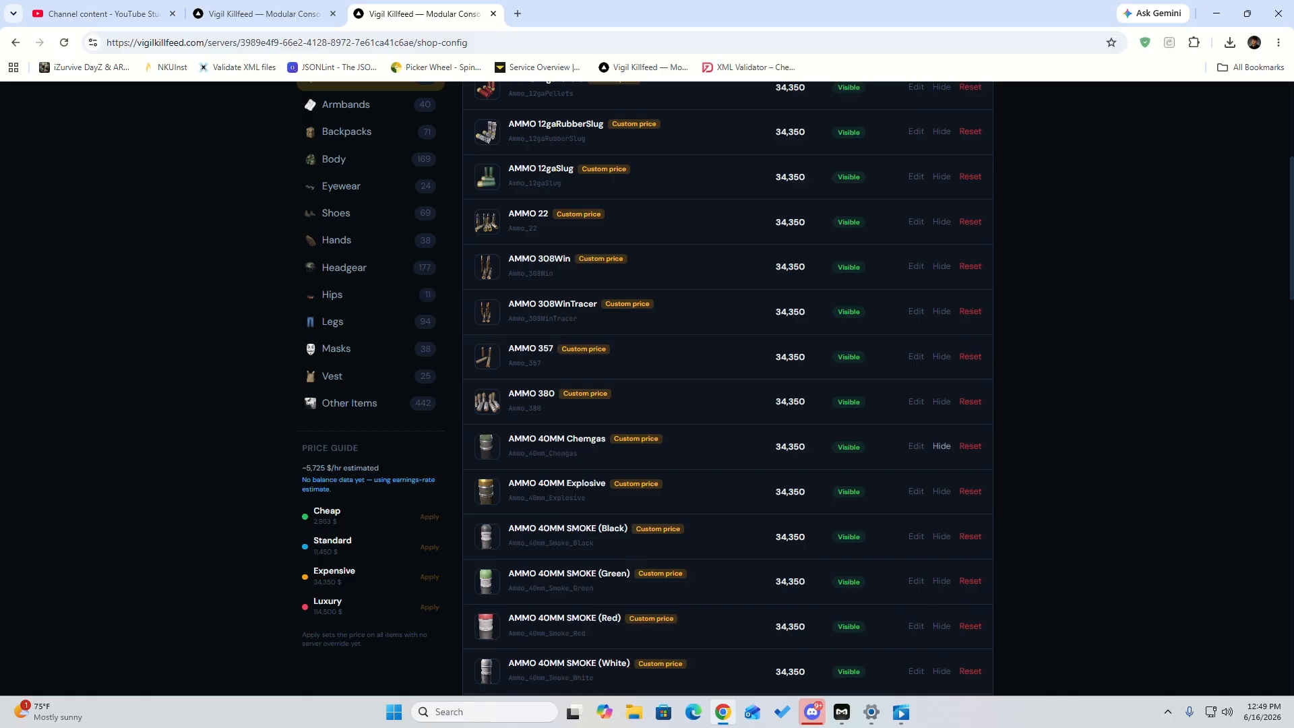
{"action": "left_click", "coordinate": [942, 446]}
{"action": "left_click", "coordinate": [942, 490]}
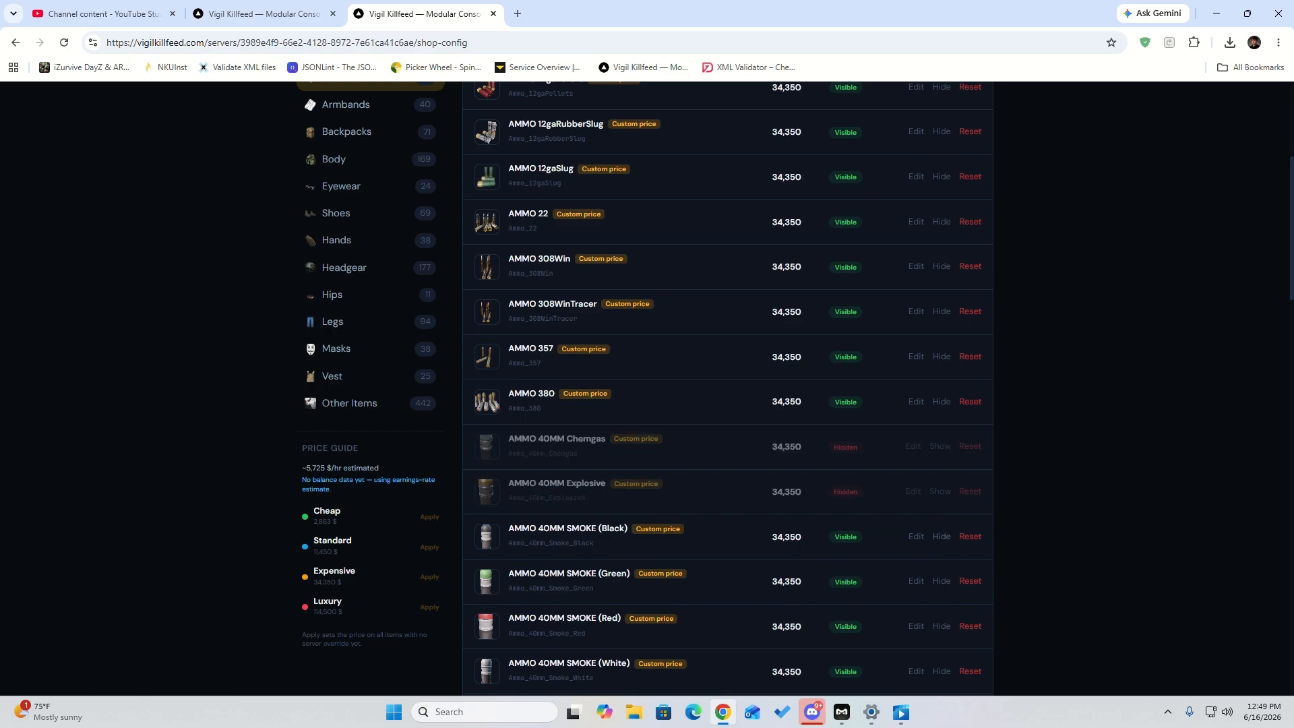
{"action": "left_click", "coordinate": [941, 536]}
{"action": "left_click", "coordinate": [942, 581]}
{"action": "left_click", "coordinate": [942, 626]}
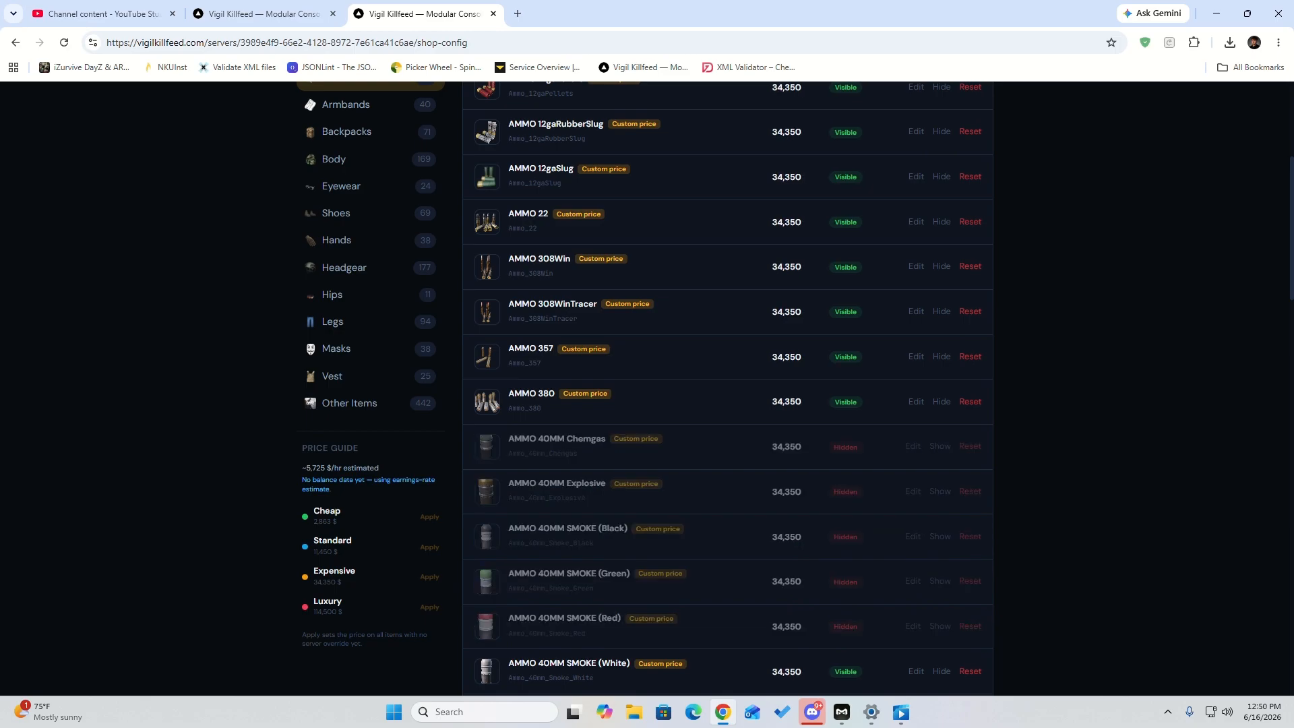
{"action": "left_click", "coordinate": [942, 671]}
{"action": "scroll", "coordinate": [942, 671], "scroll_direction": "down", "scroll_amount": 2}
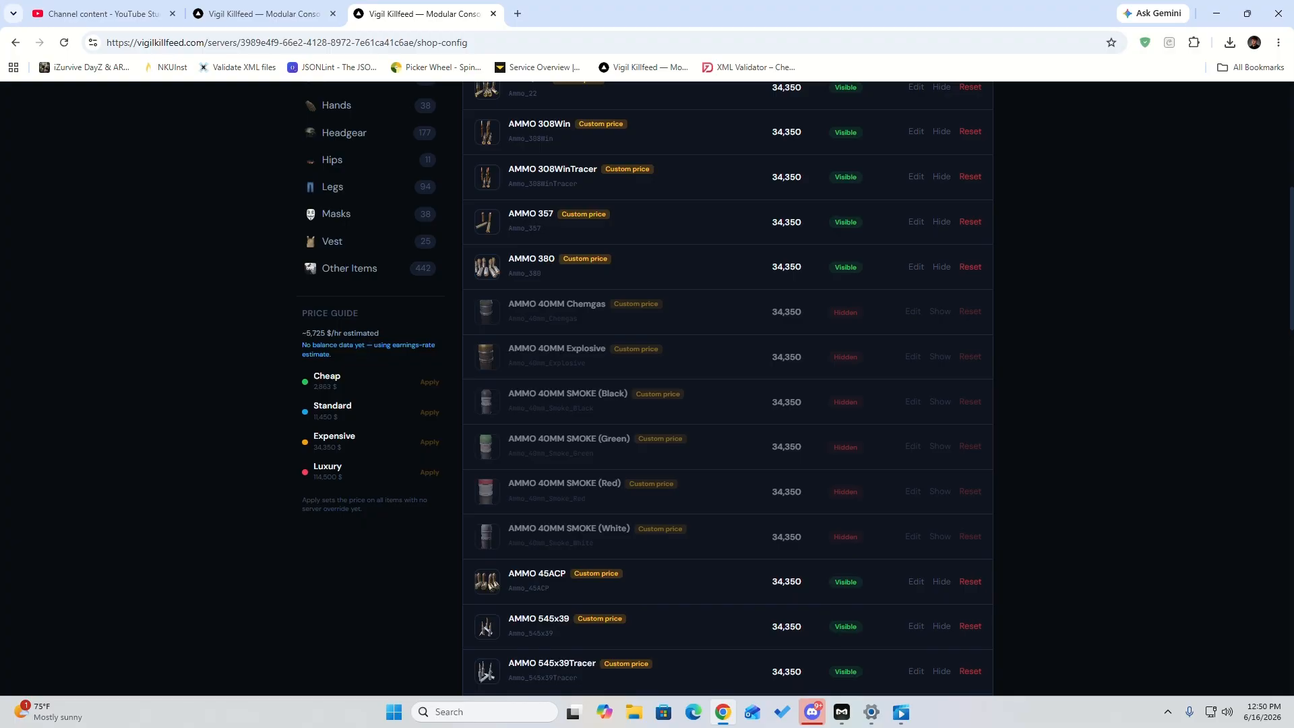
Step: Show the Weapons category and look at the AK101's item settings without changing them
{"action": "scroll", "coordinate": [674, 388], "scroll_direction": "up", "scroll_amount": 4}
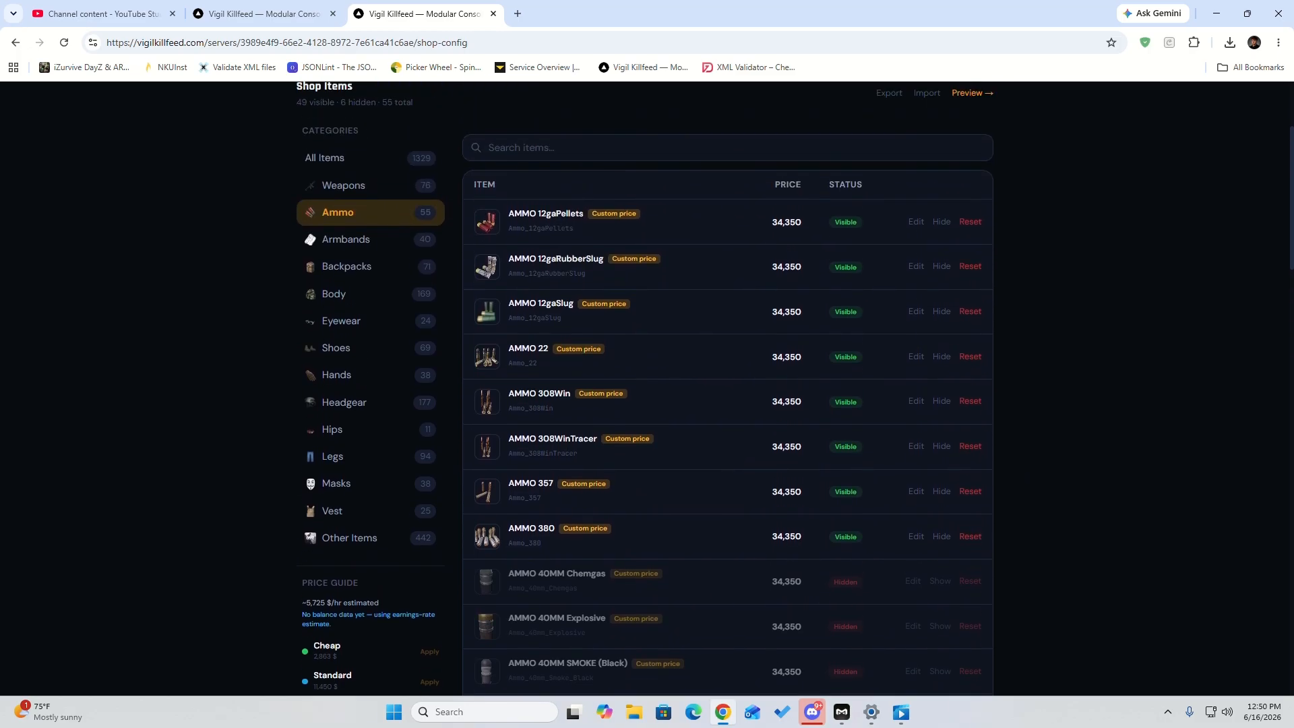
{"action": "left_click", "coordinate": [344, 186]}
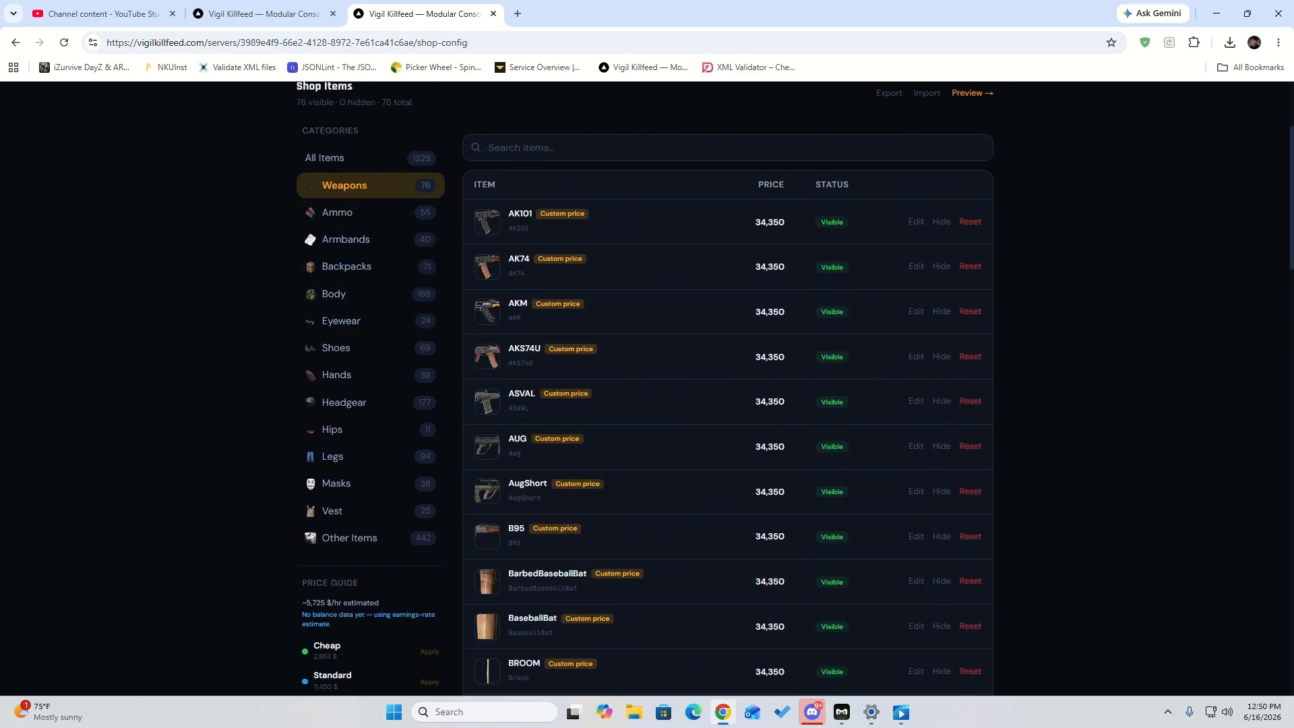
{"action": "left_click", "coordinate": [916, 222]}
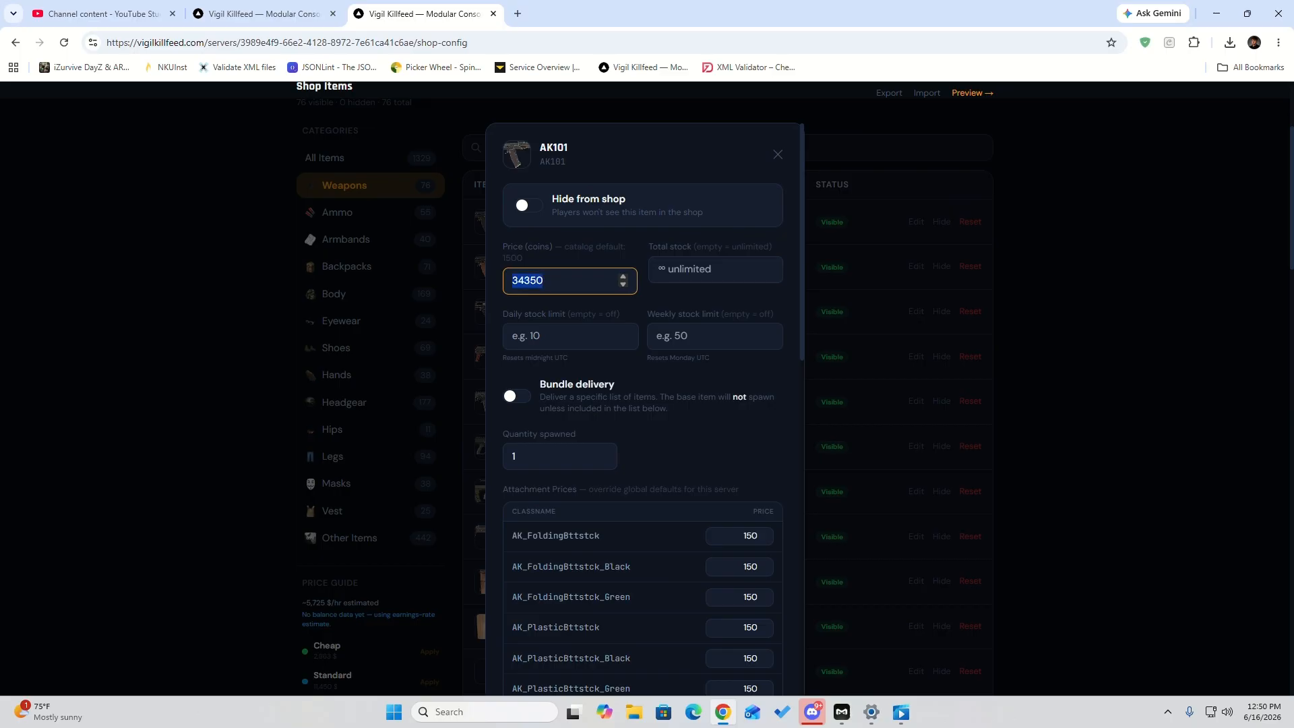
{"action": "left_click", "coordinate": [402, 241]}
{"action": "scroll", "coordinate": [728, 404], "scroll_direction": "down", "scroll_amount": 4}
{"action": "scroll", "coordinate": [728, 404], "scroll_direction": "up", "scroll_amount": 1}
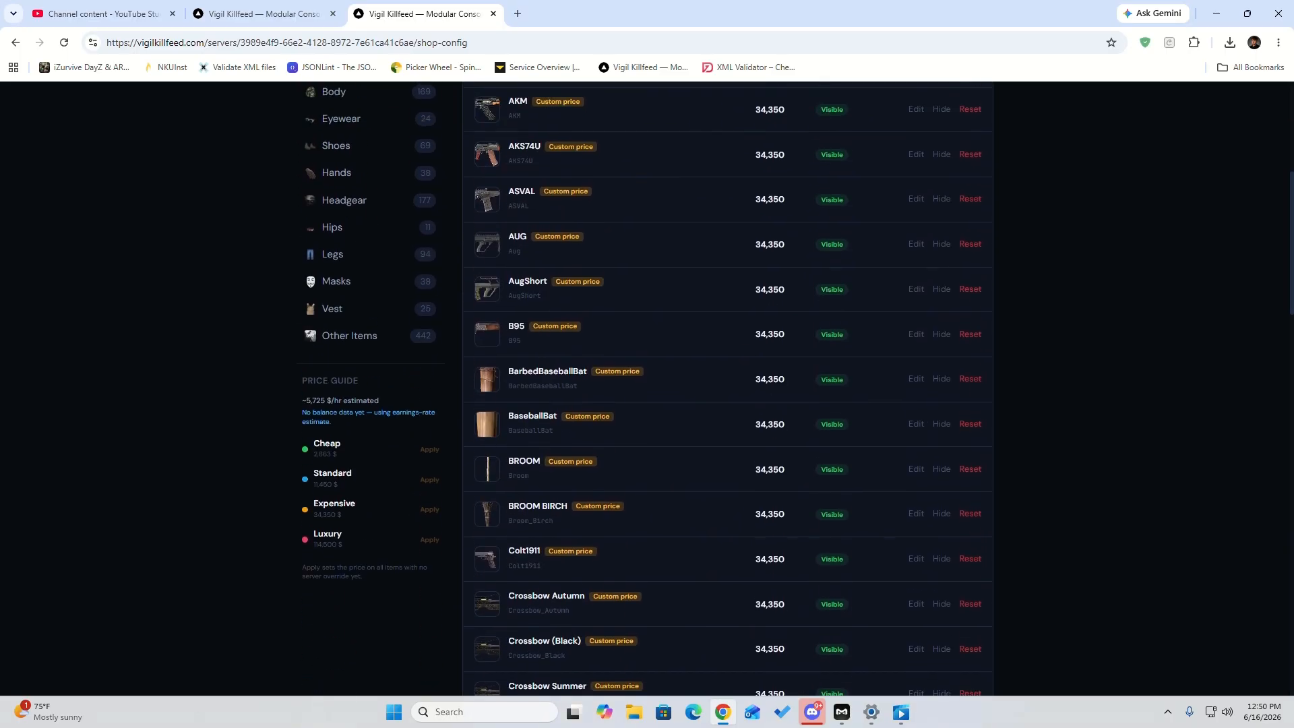
{"action": "left_click", "coordinate": [916, 333]}
{"action": "type", "text": "50000"}
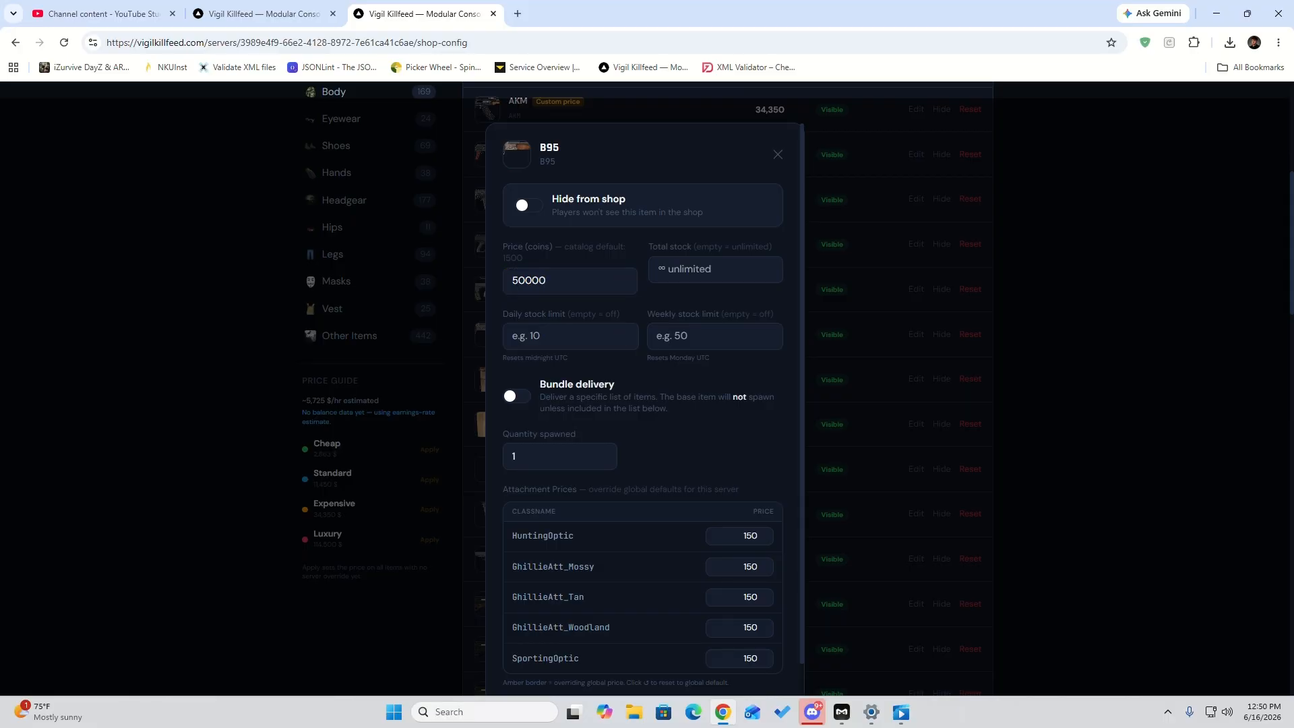
{"action": "scroll", "coordinate": [645, 405], "scroll_direction": "down", "scroll_amount": 1}
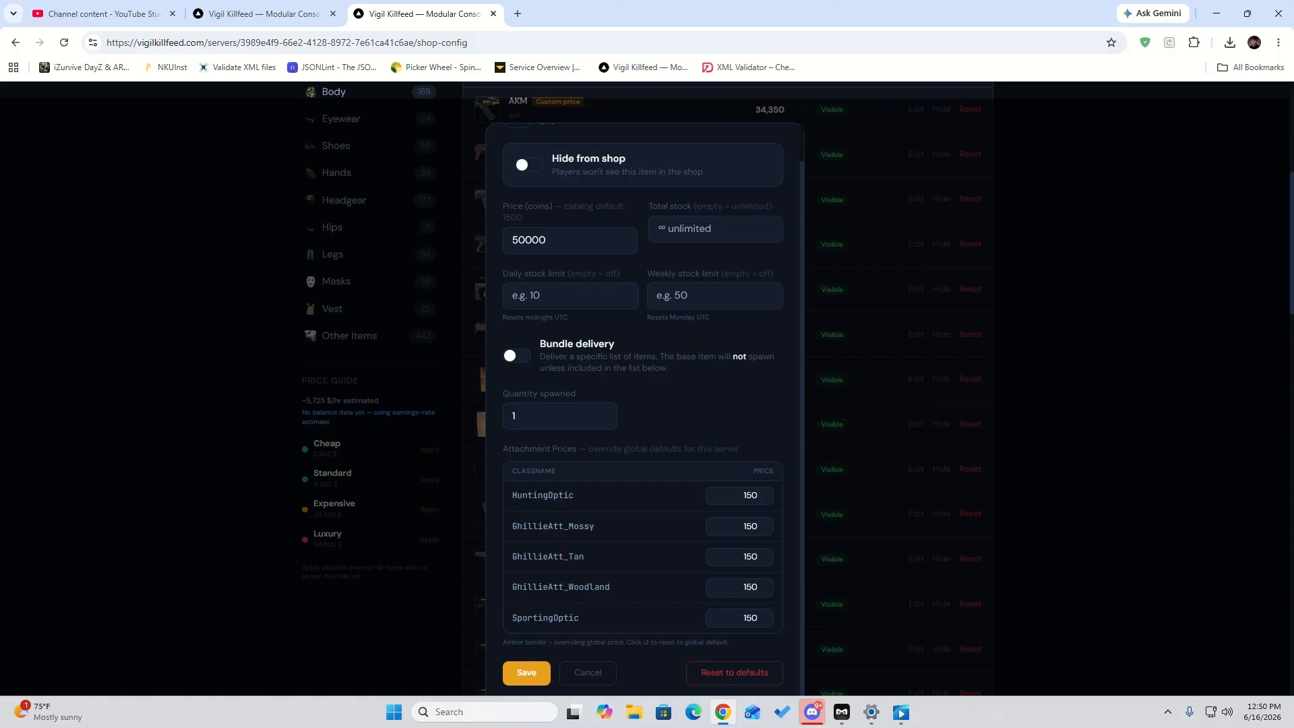
{"action": "scroll", "coordinate": [370, 405], "scroll_direction": "up", "scroll_amount": 4}
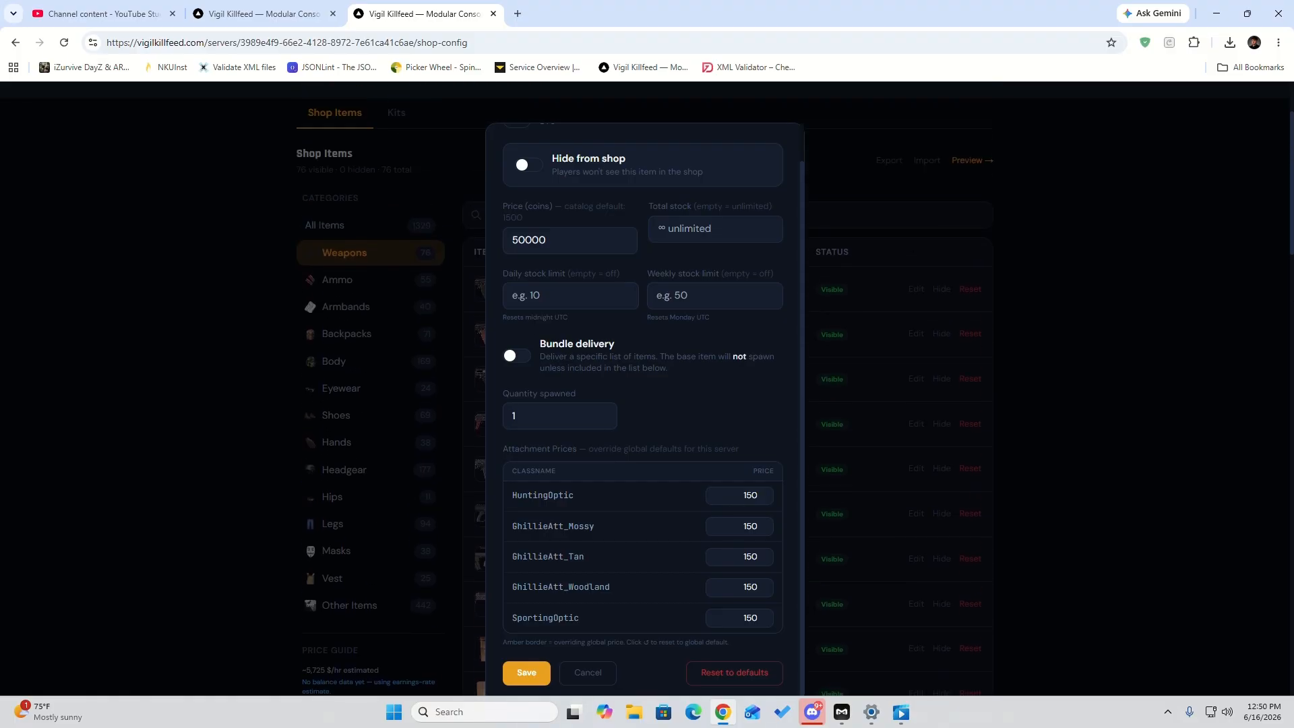
{"action": "scroll", "coordinate": [371, 404], "scroll_direction": "down", "scroll_amount": 4}
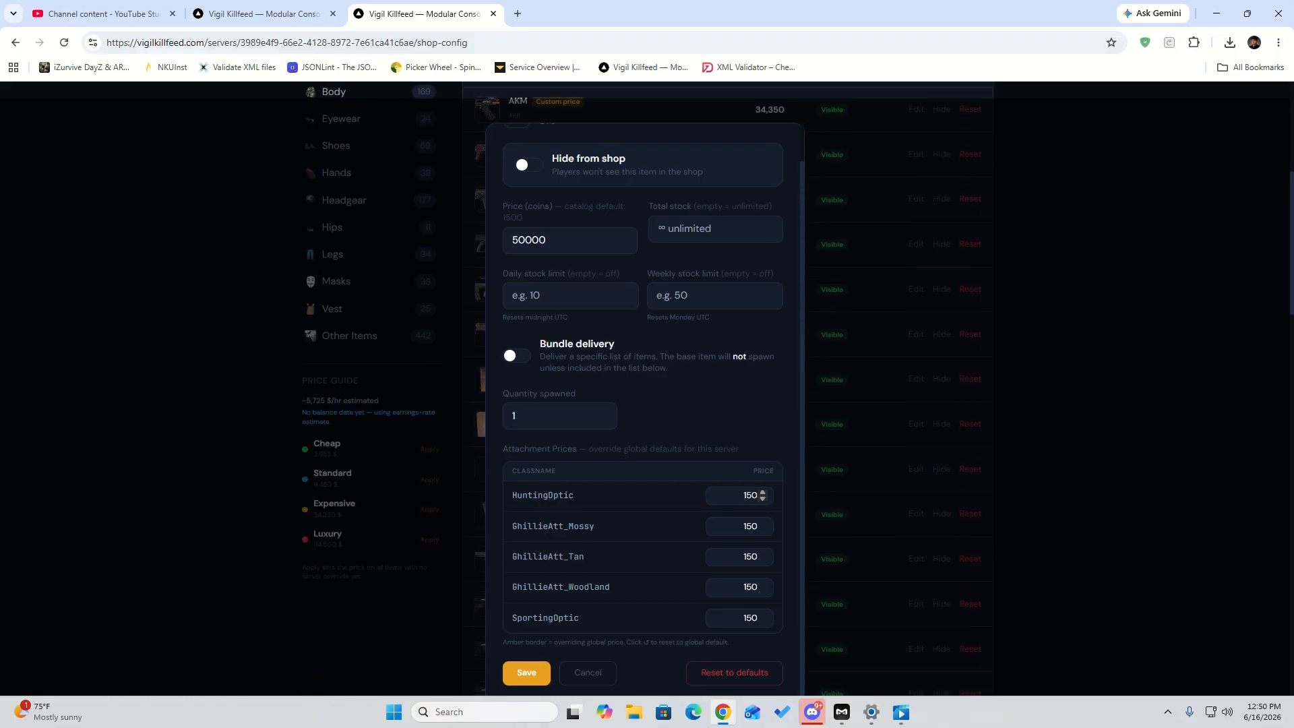
{"action": "key", "text": "Escape"}
{"action": "scroll", "coordinate": [645, 389], "scroll_direction": "up", "scroll_amount": 3}
{"action": "scroll", "coordinate": [645, 389], "scroll_direction": "down", "scroll_amount": 1}
{"action": "left_click", "coordinate": [916, 468]}
{"action": "key", "text": "ctrl+a"}
{"action": "key", "text": "Return"}
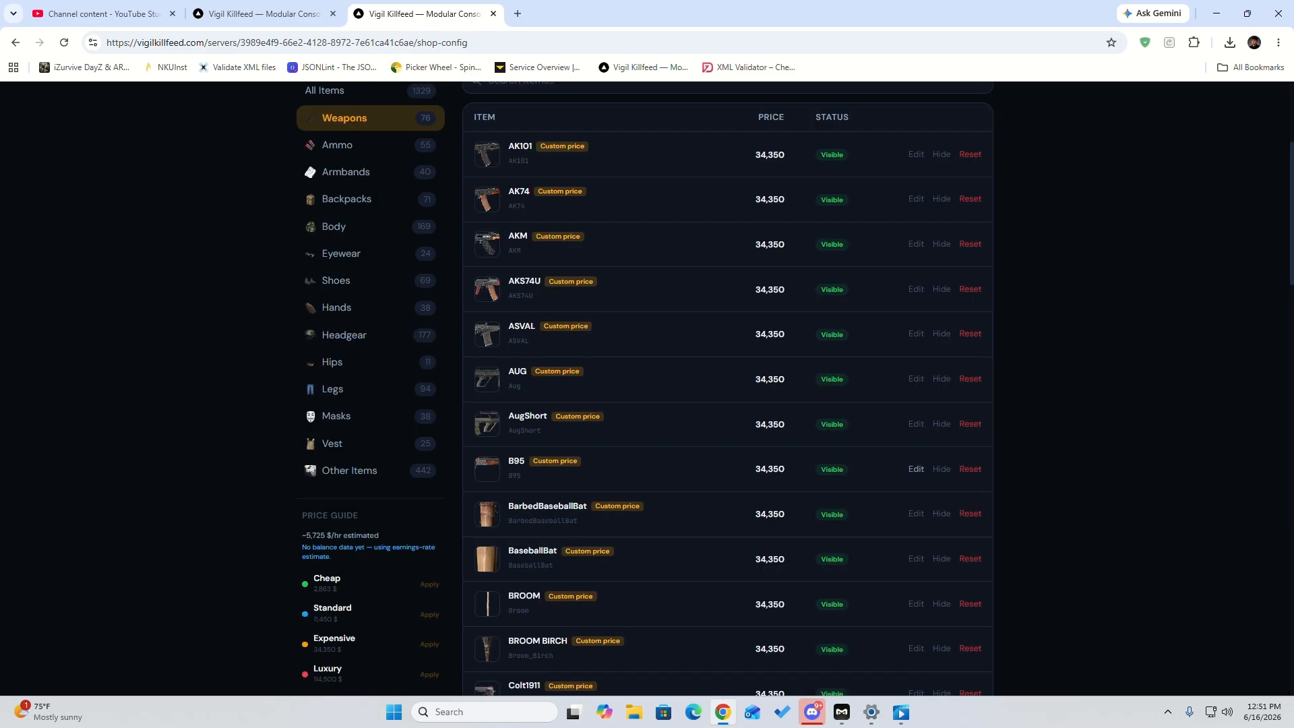
Step: Set the B95's price to 50000 and its HuntingOptic attachment price to 34350, and save the item
{"action": "left_click", "coordinate": [916, 469]}
{"action": "key", "text": "ctrl+a"}
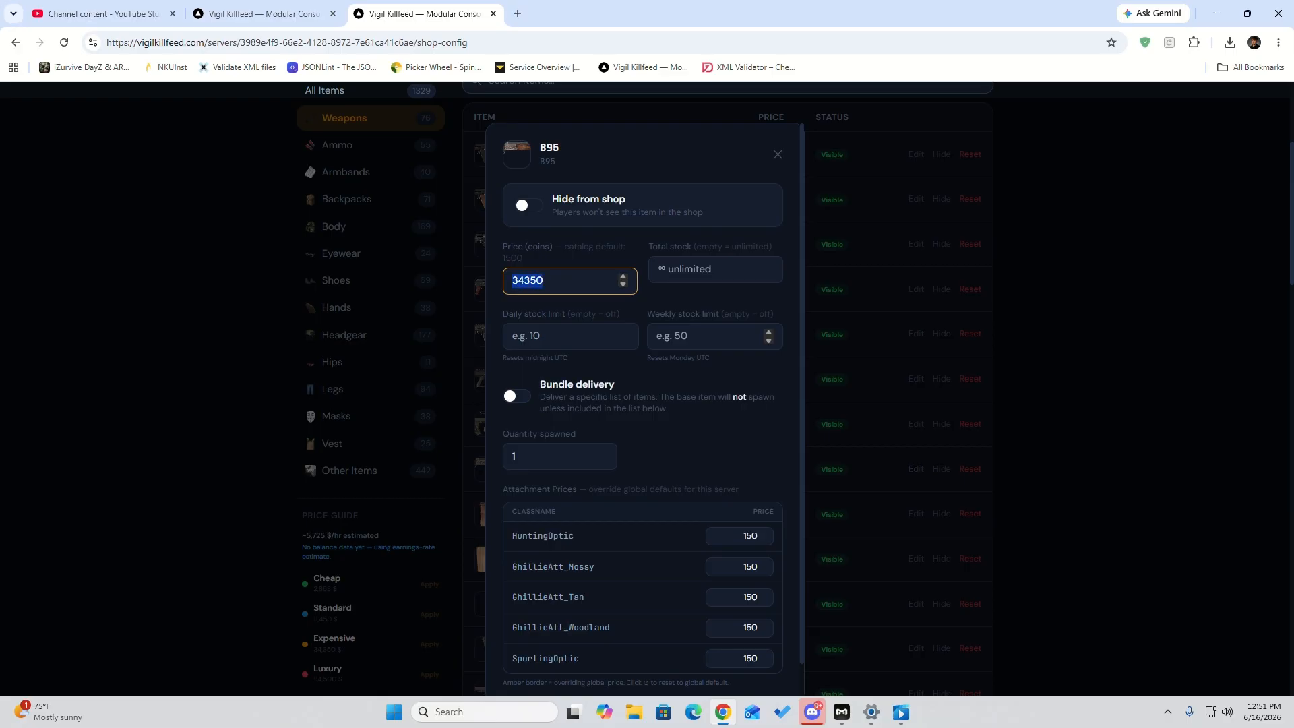
{"action": "type", "text": "50000"}
{"action": "scroll", "coordinate": [741, 396], "scroll_direction": "down", "scroll_amount": 1}
{"action": "double_click", "coordinate": [745, 496]}
{"action": "type", "text": "34350"}
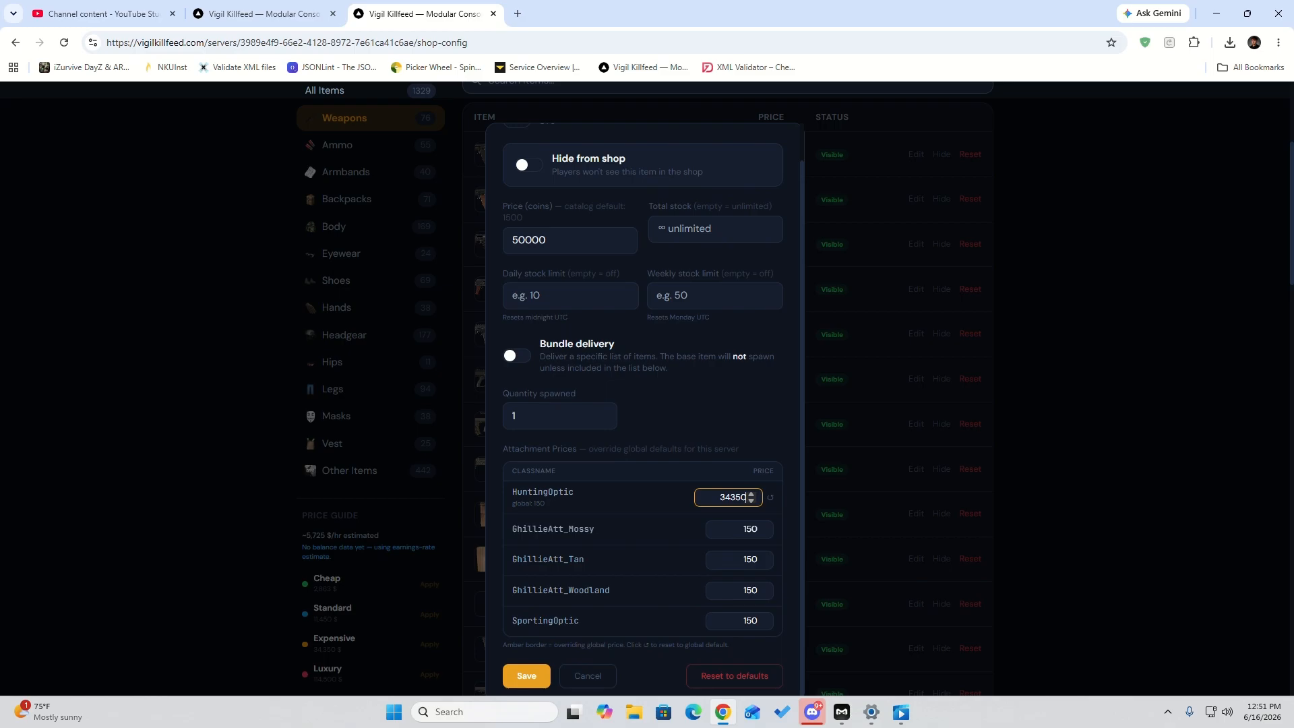
{"action": "scroll", "coordinate": [746, 497], "scroll_direction": "down", "scroll_amount": 1}
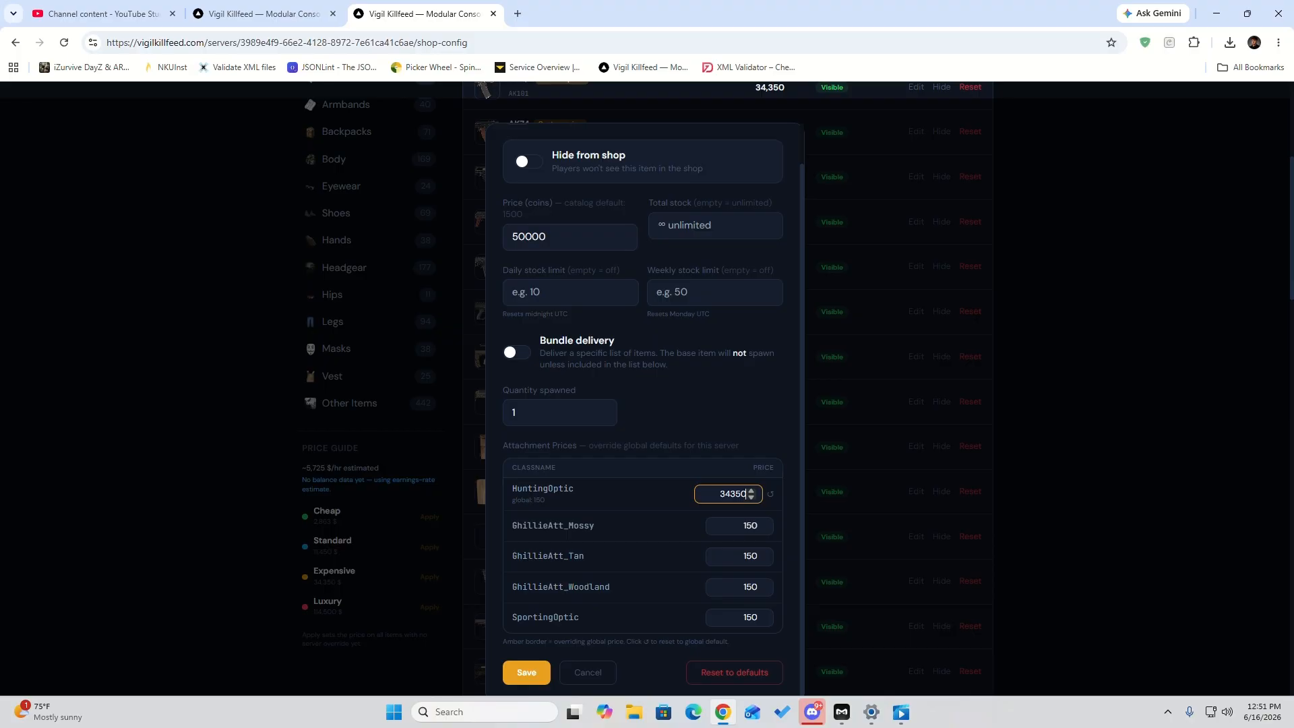
{"action": "left_click_drag", "start_coordinate": [742, 527], "coordinate": [760, 526]}
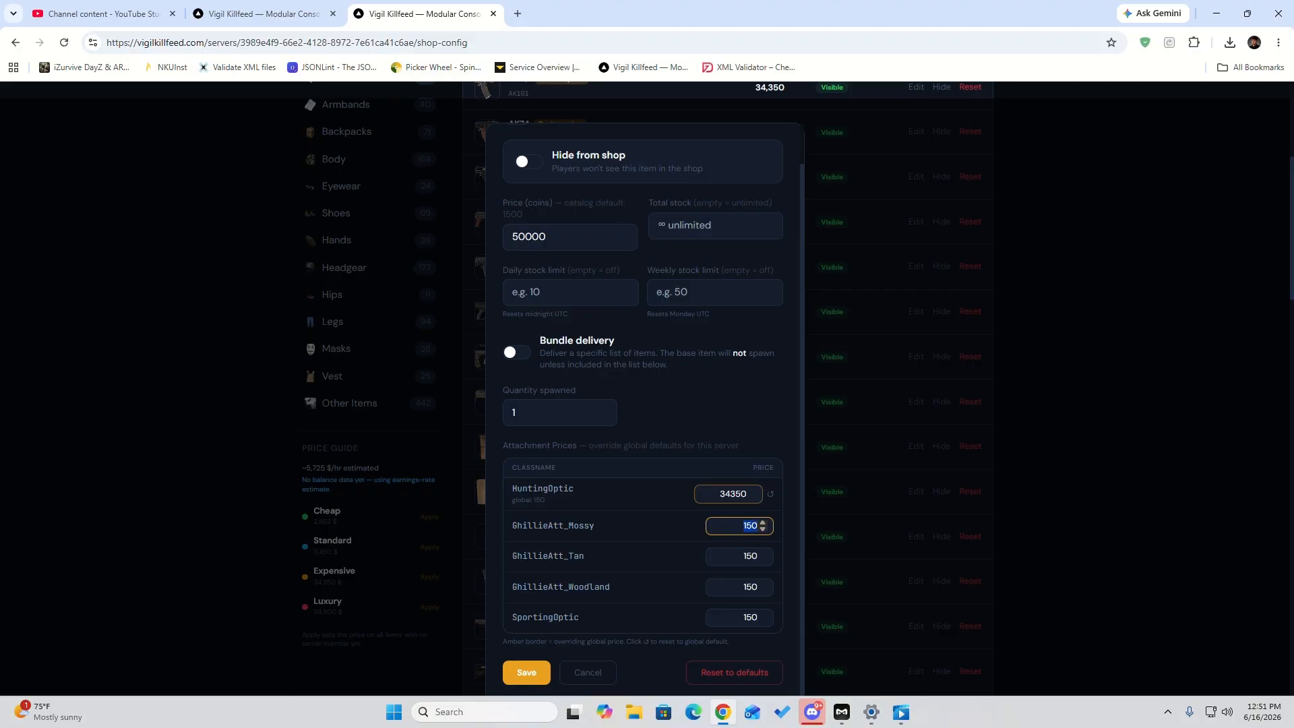
{"action": "left_click", "coordinate": [664, 526]}
{"action": "left_click", "coordinate": [526, 672]}
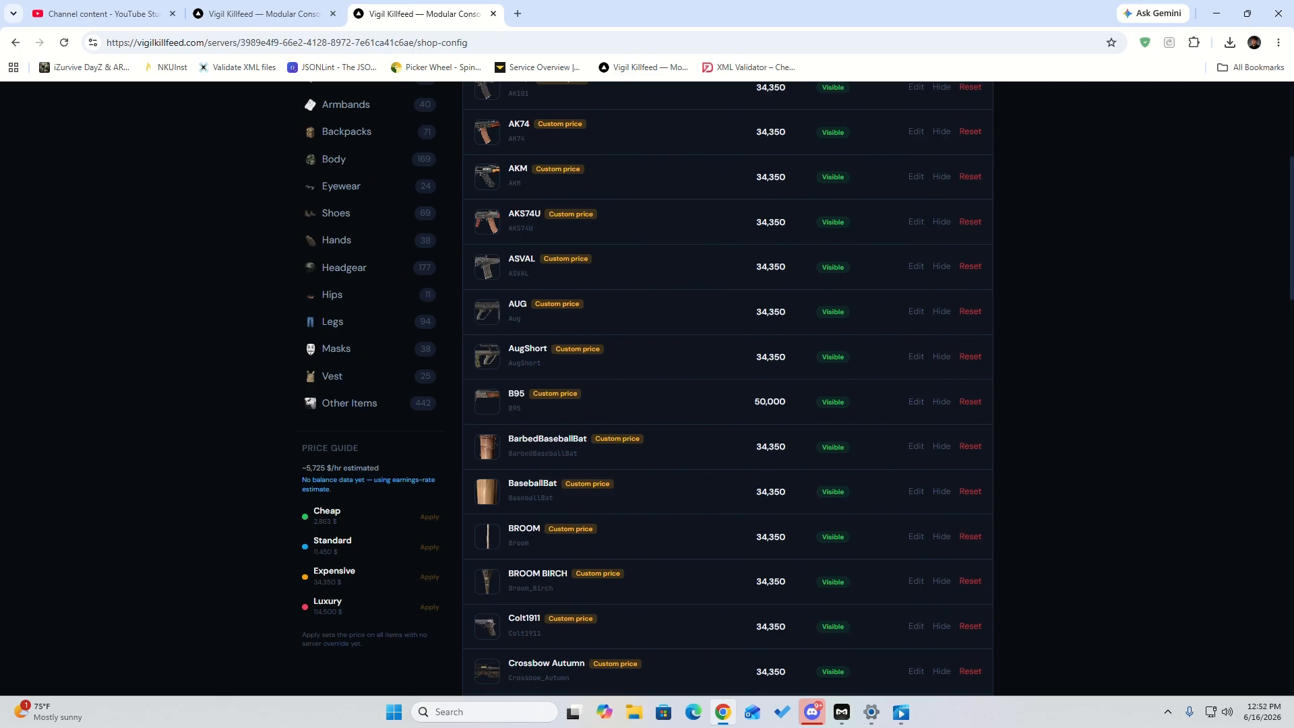
Step: Examine the shop config import options for Another Killfeed and Vigil Shop files, closing them without importing a file
{"action": "scroll", "coordinate": [728, 388], "scroll_direction": "down", "scroll_amount": 1}
{"action": "scroll", "coordinate": [728, 388], "scroll_direction": "down", "scroll_amount": 1}
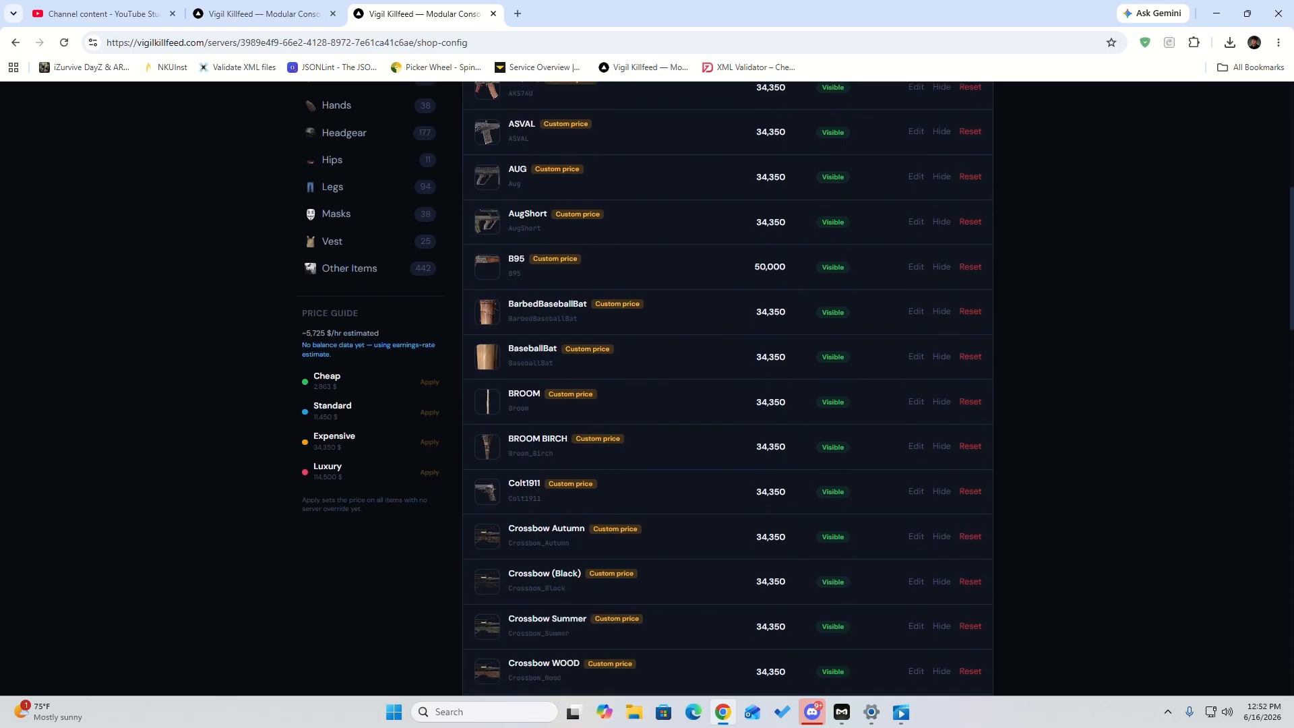
{"action": "scroll", "coordinate": [728, 388], "scroll_direction": "down", "scroll_amount": 1}
{"action": "scroll", "coordinate": [728, 388], "scroll_direction": "up", "scroll_amount": 7}
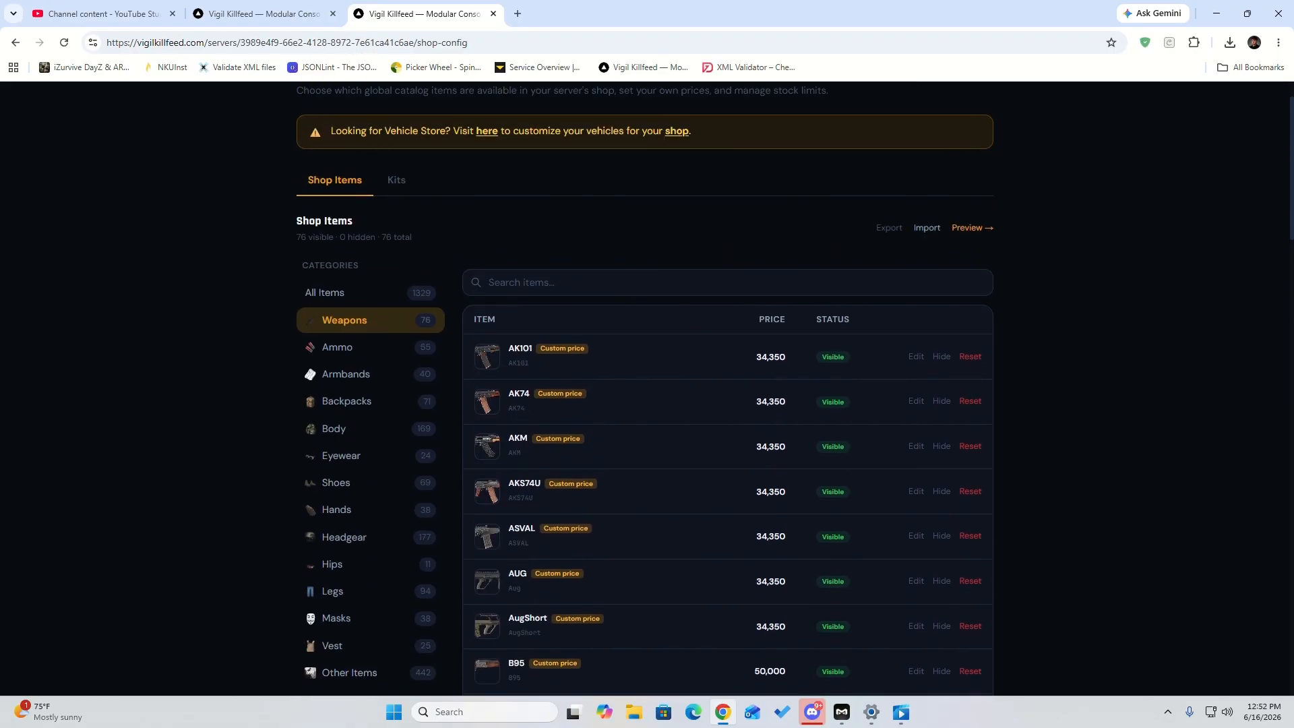
{"action": "left_click", "coordinate": [926, 227]}
{"action": "scroll", "coordinate": [728, 389], "scroll_direction": "down", "scroll_amount": 1}
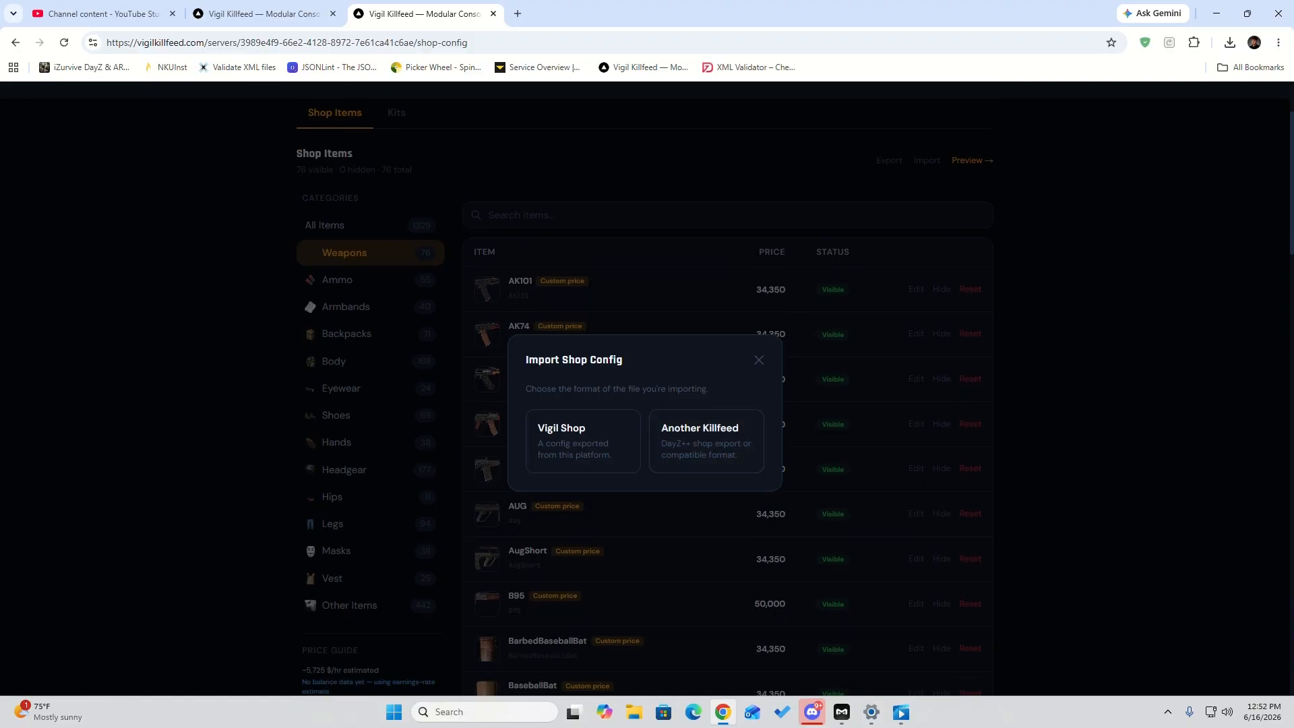
{"action": "scroll", "coordinate": [645, 388], "scroll_direction": "up", "scroll_amount": 2}
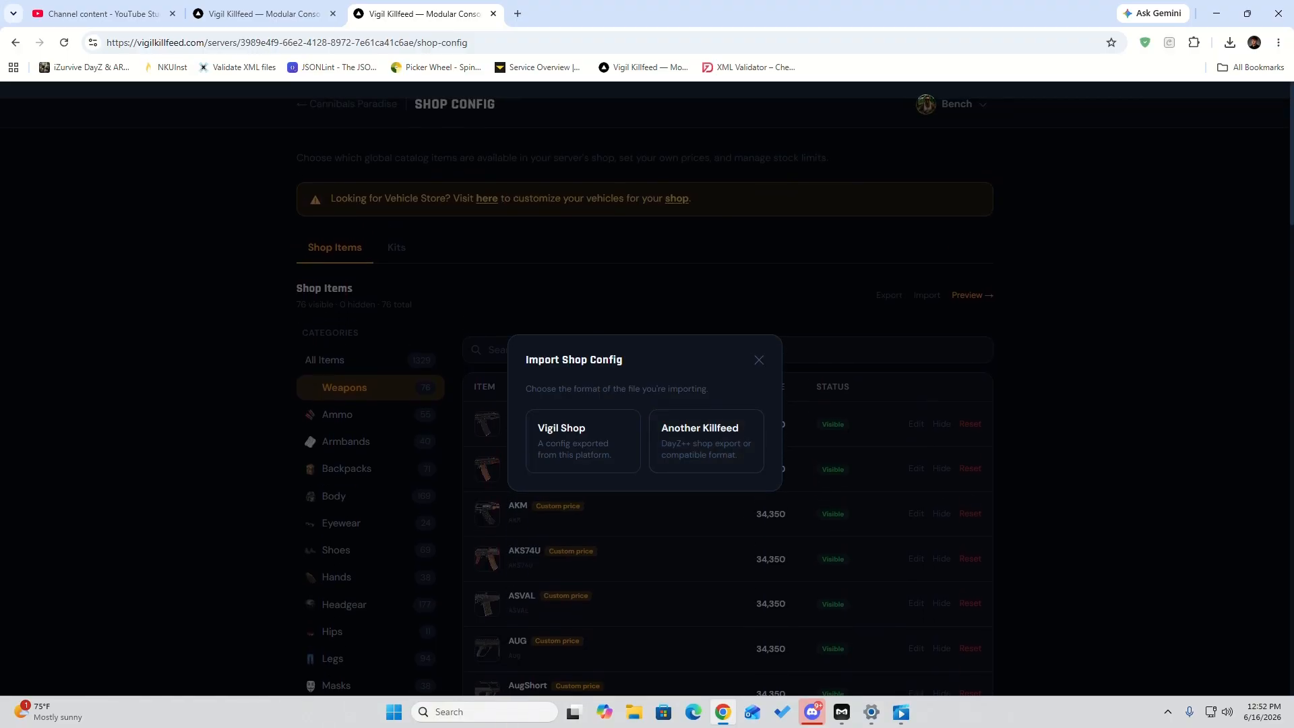
{"action": "left_click", "coordinate": [706, 441]}
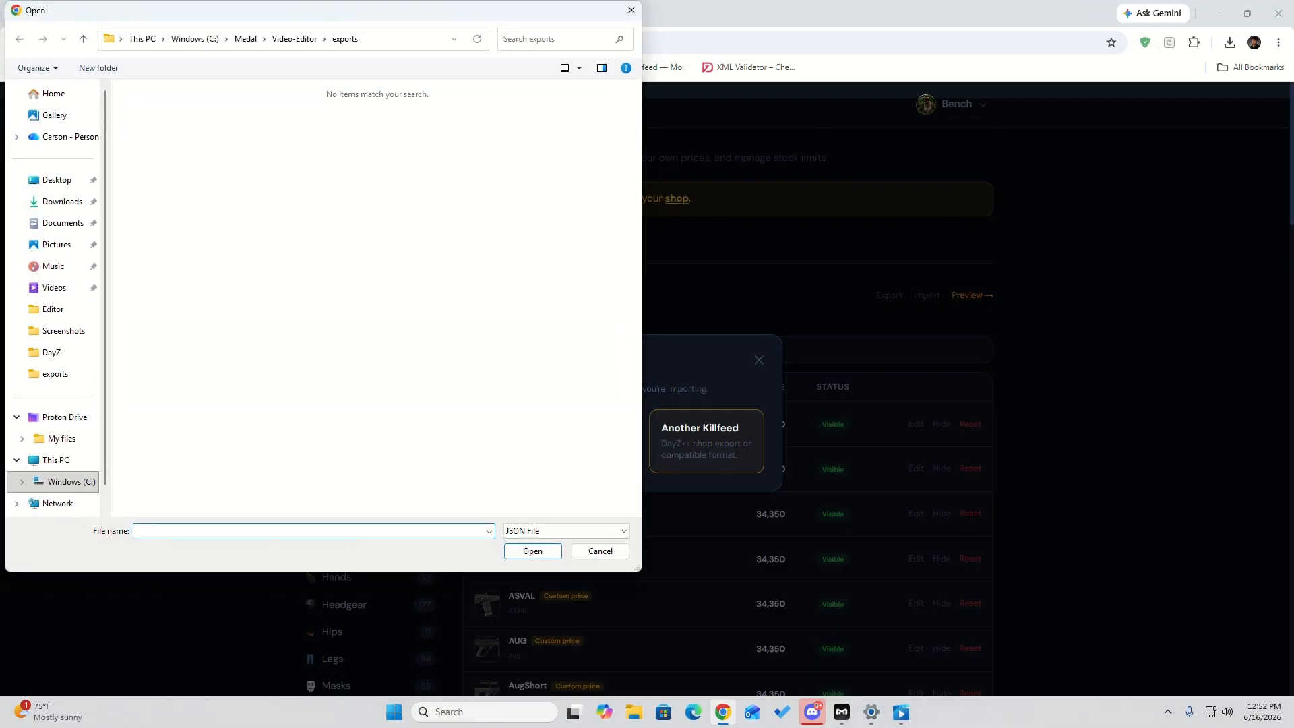
{"action": "left_click", "coordinate": [631, 10]}
{"action": "left_click", "coordinate": [584, 439]}
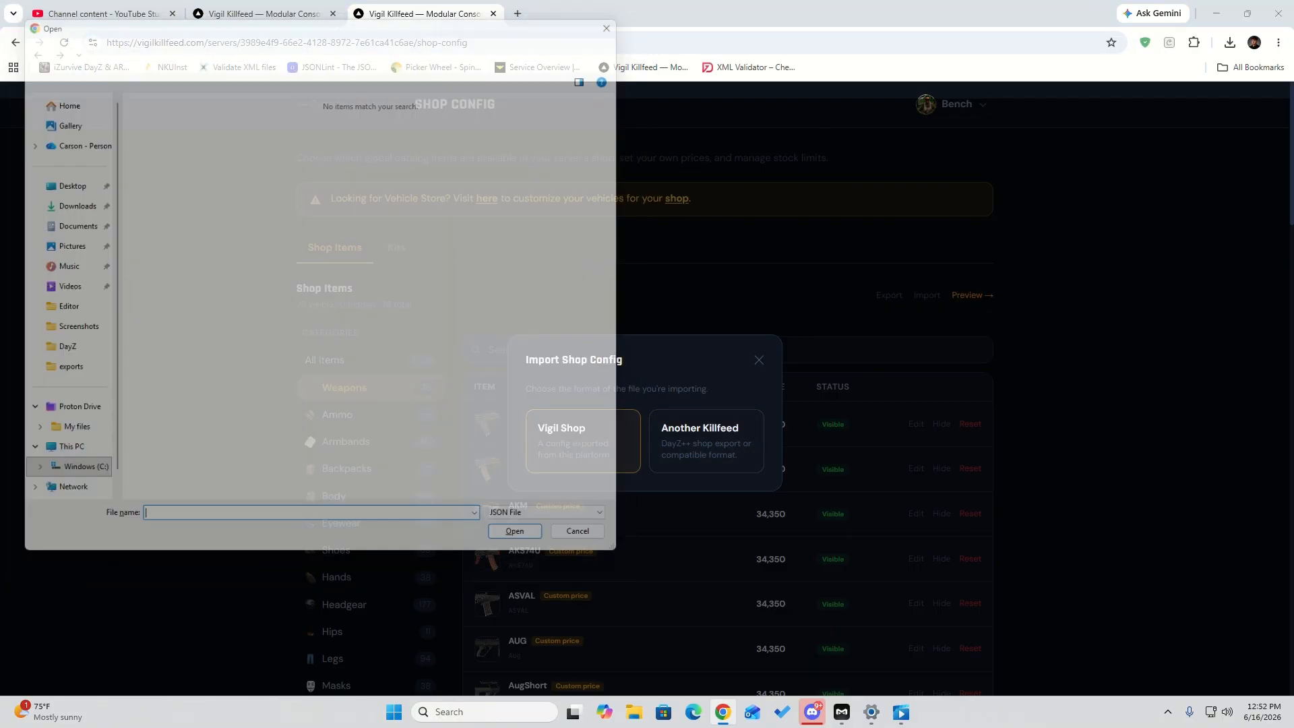
{"action": "left_click", "coordinate": [632, 10]}
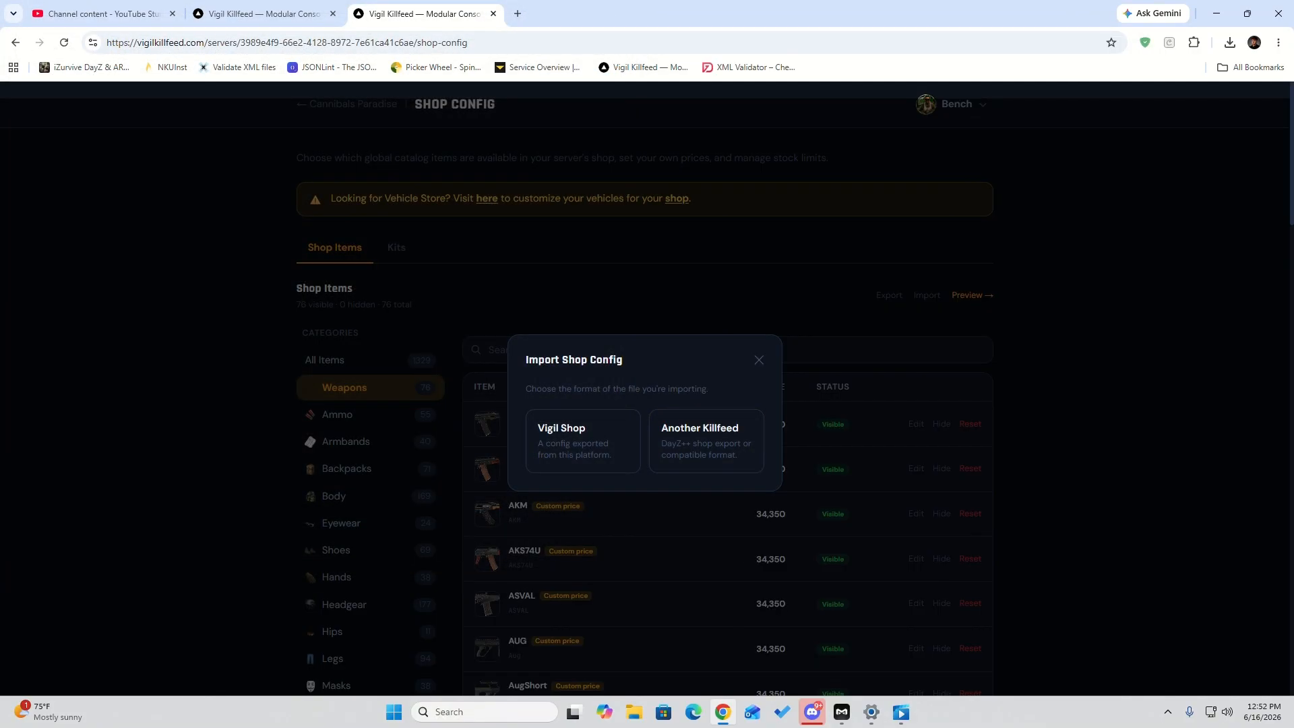
{"action": "left_click", "coordinate": [759, 360]}
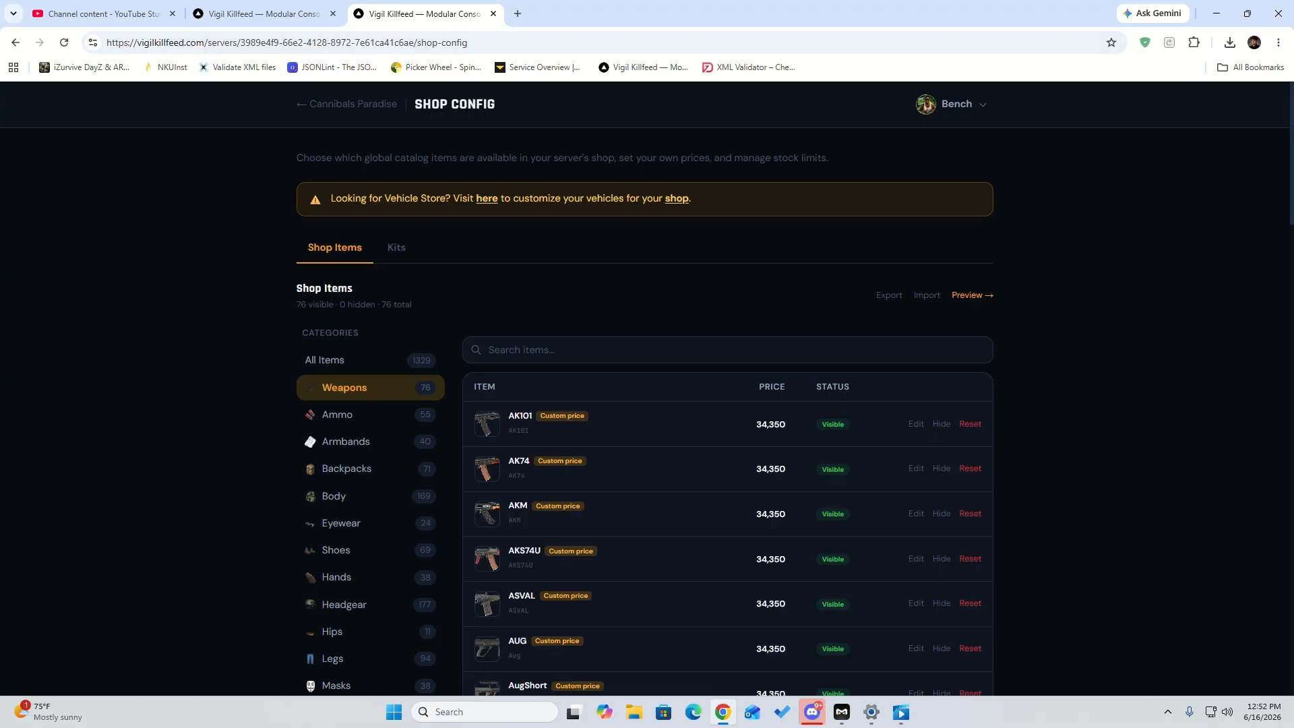
Step: Leave the Cannibals Paradise shop config and view the Blackout Deathmatch server's dashboard
{"action": "left_click", "coordinate": [353, 104]}
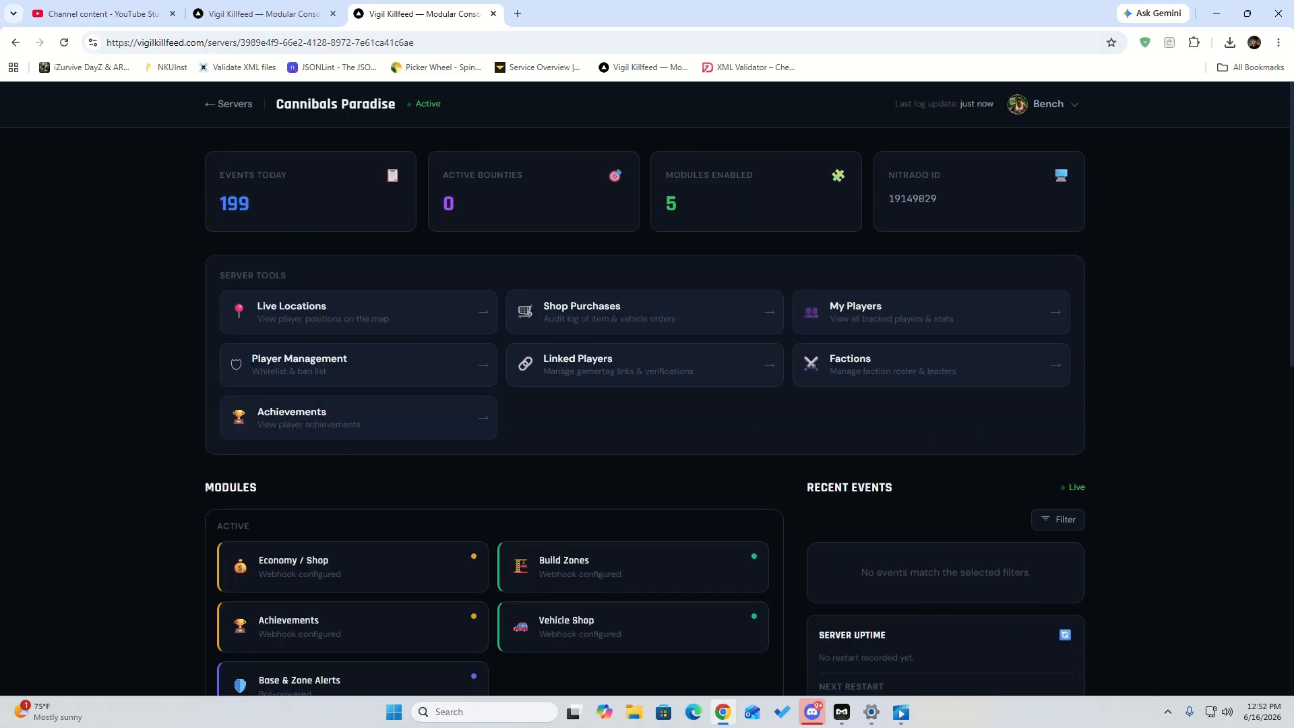
{"action": "left_click", "coordinate": [236, 103]}
{"action": "left_click", "coordinate": [431, 232]}
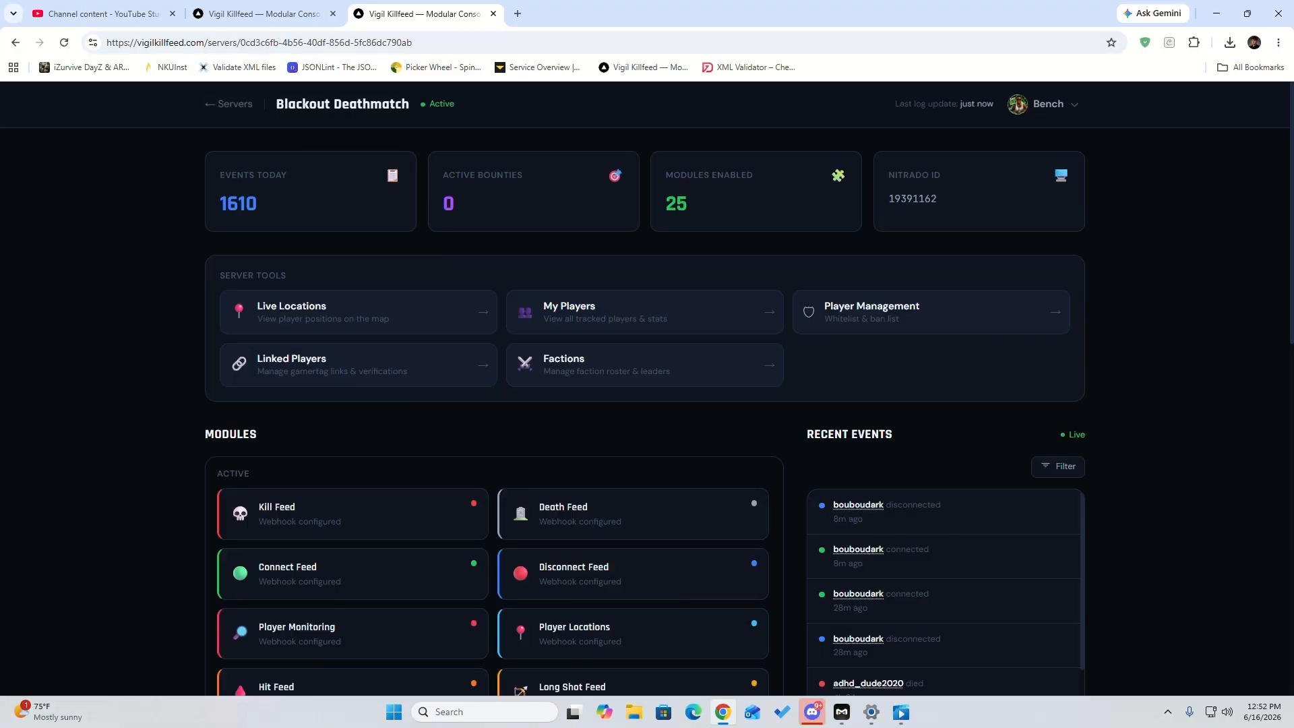
Step: Switch to the Blackout Survival server and open its player shop's item and price configuration
{"action": "left_click", "coordinate": [233, 104]}
{"action": "left_click", "coordinate": [431, 333]}
{"action": "scroll", "coordinate": [838, 397], "scroll_direction": "down", "scroll_amount": 4}
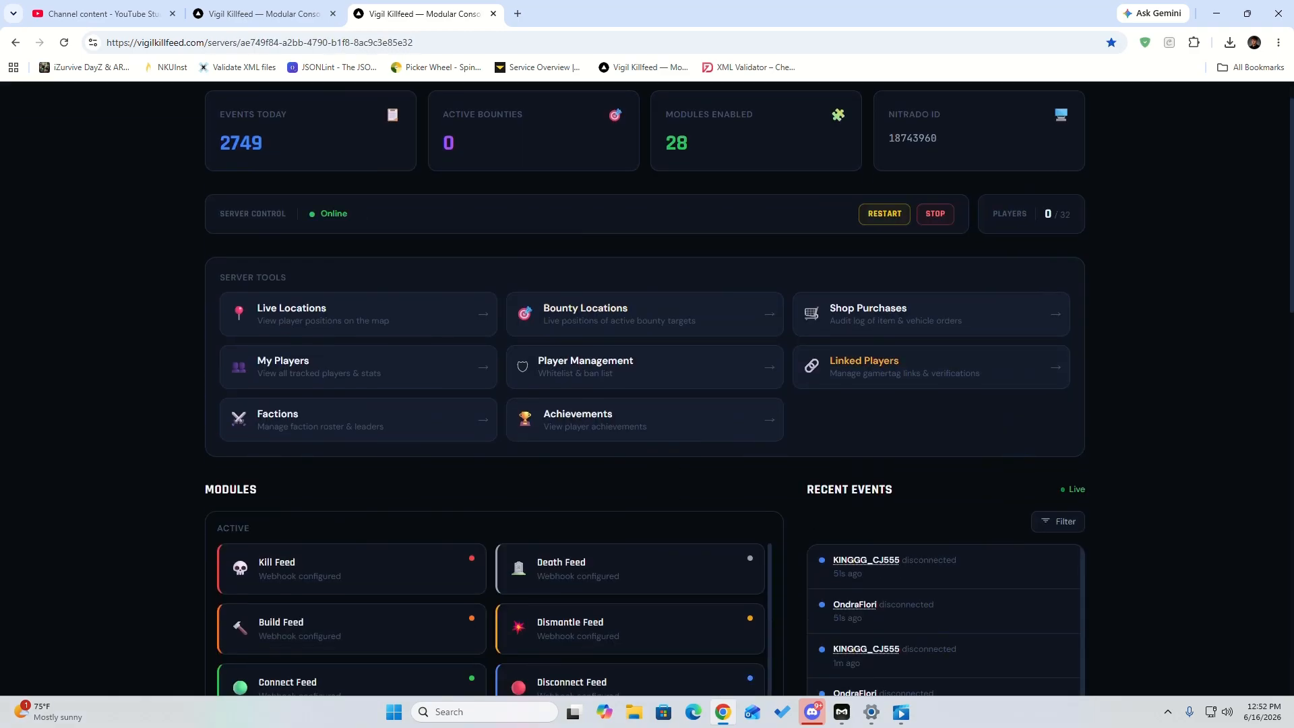
{"action": "scroll", "coordinate": [943, 492], "scroll_direction": "down", "scroll_amount": 2}
{"action": "scroll", "coordinate": [647, 404], "scroll_direction": "up", "scroll_amount": 1}
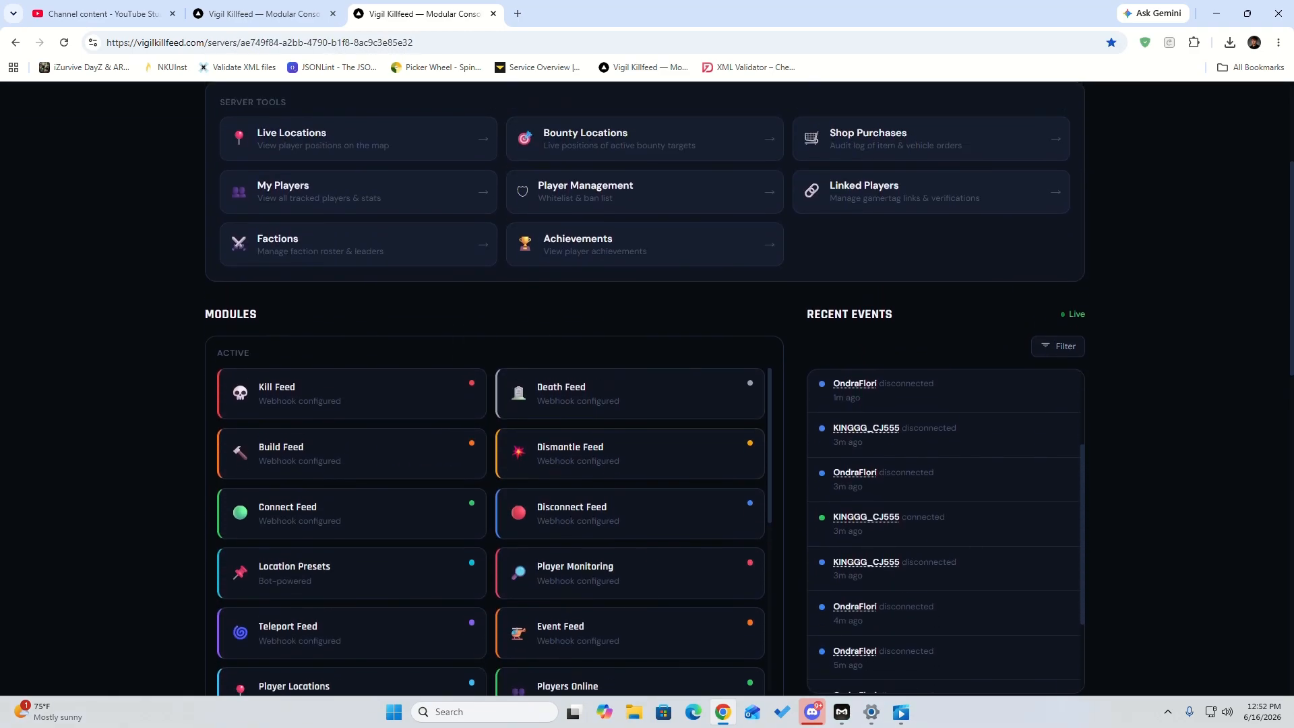
{"action": "scroll", "coordinate": [647, 388], "scroll_direction": "up", "scroll_amount": 2}
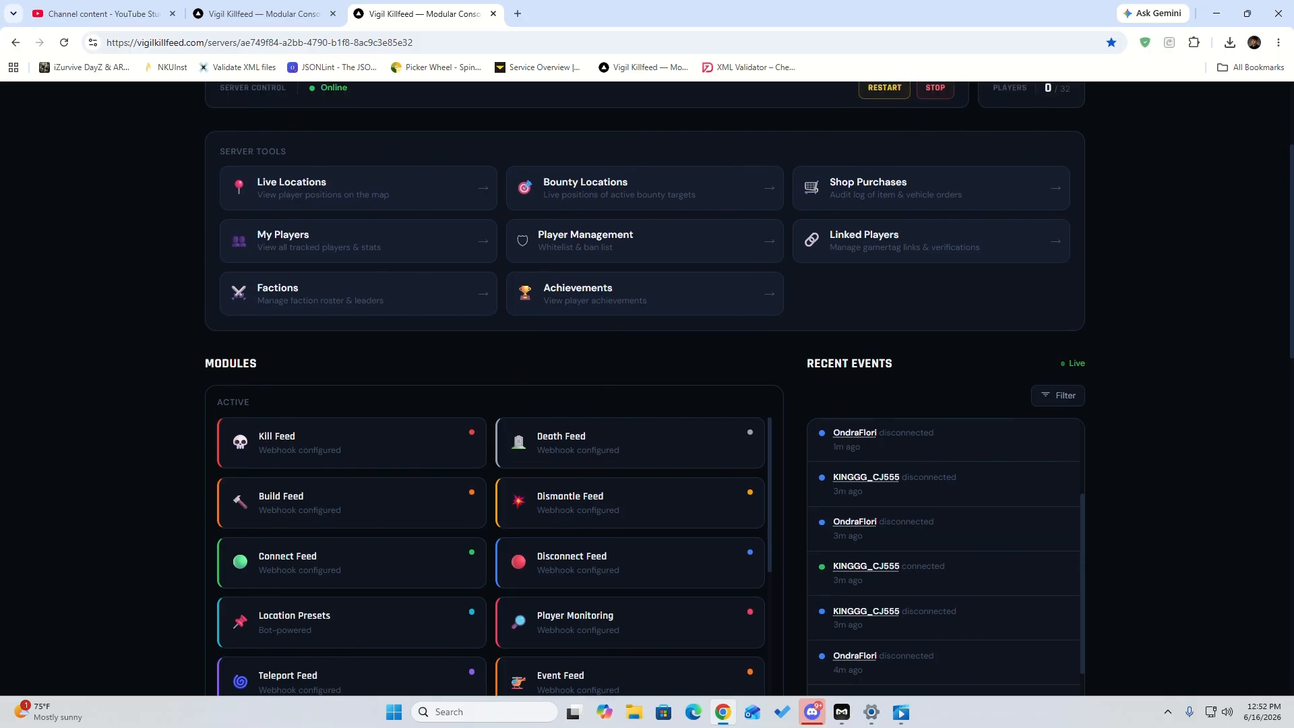
{"action": "scroll", "coordinate": [647, 388], "scroll_direction": "down", "scroll_amount": 7}
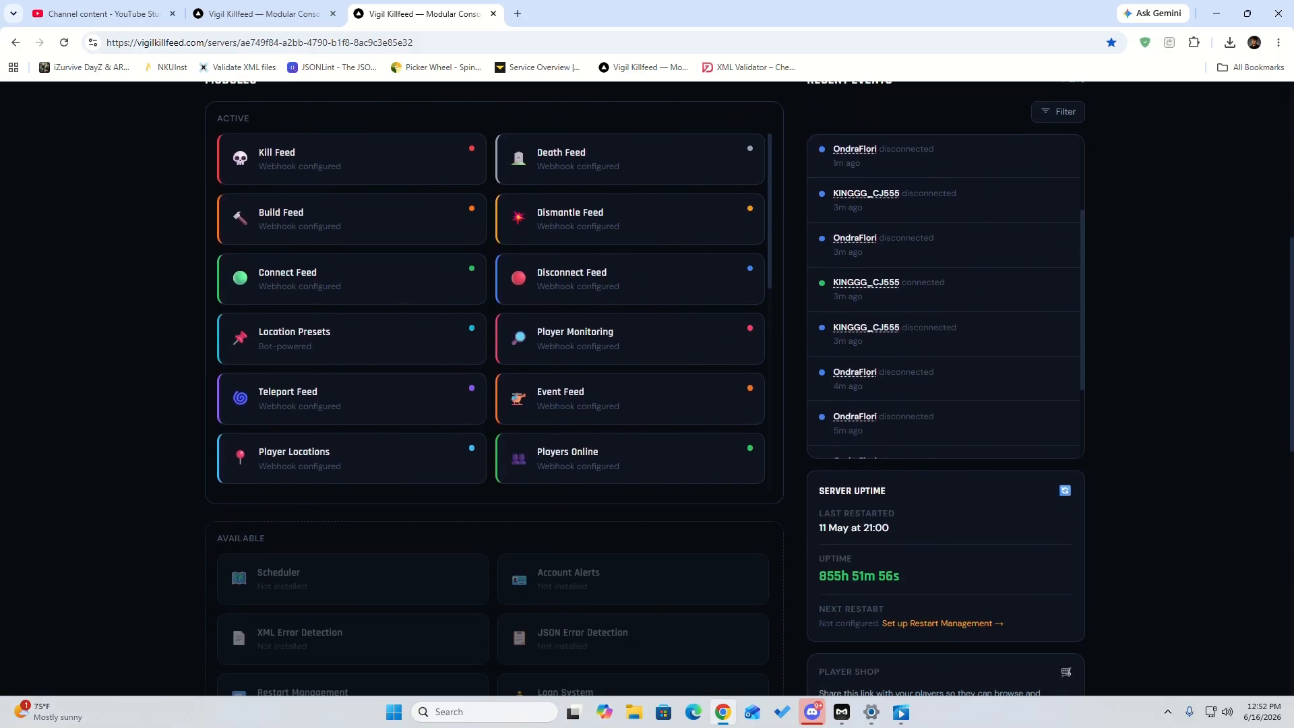
{"action": "scroll", "coordinate": [869, 471], "scroll_direction": "down", "scroll_amount": 2}
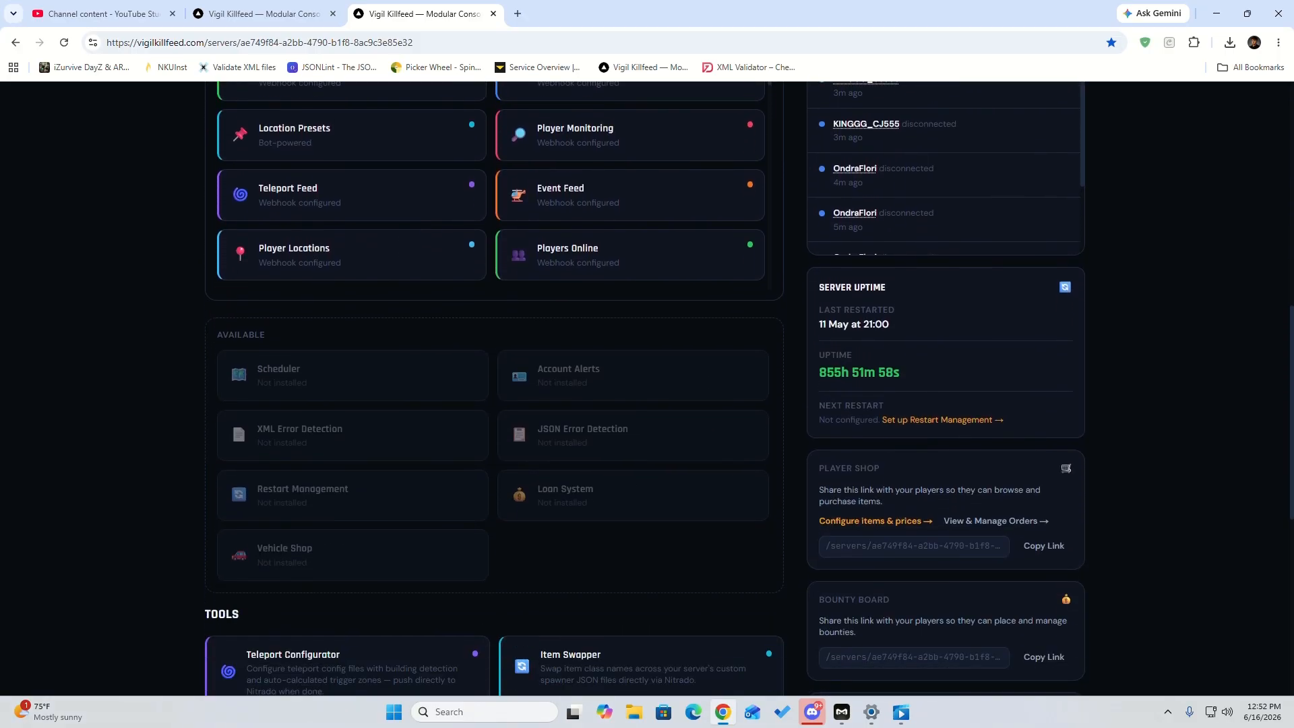
{"action": "left_click", "coordinate": [869, 523]}
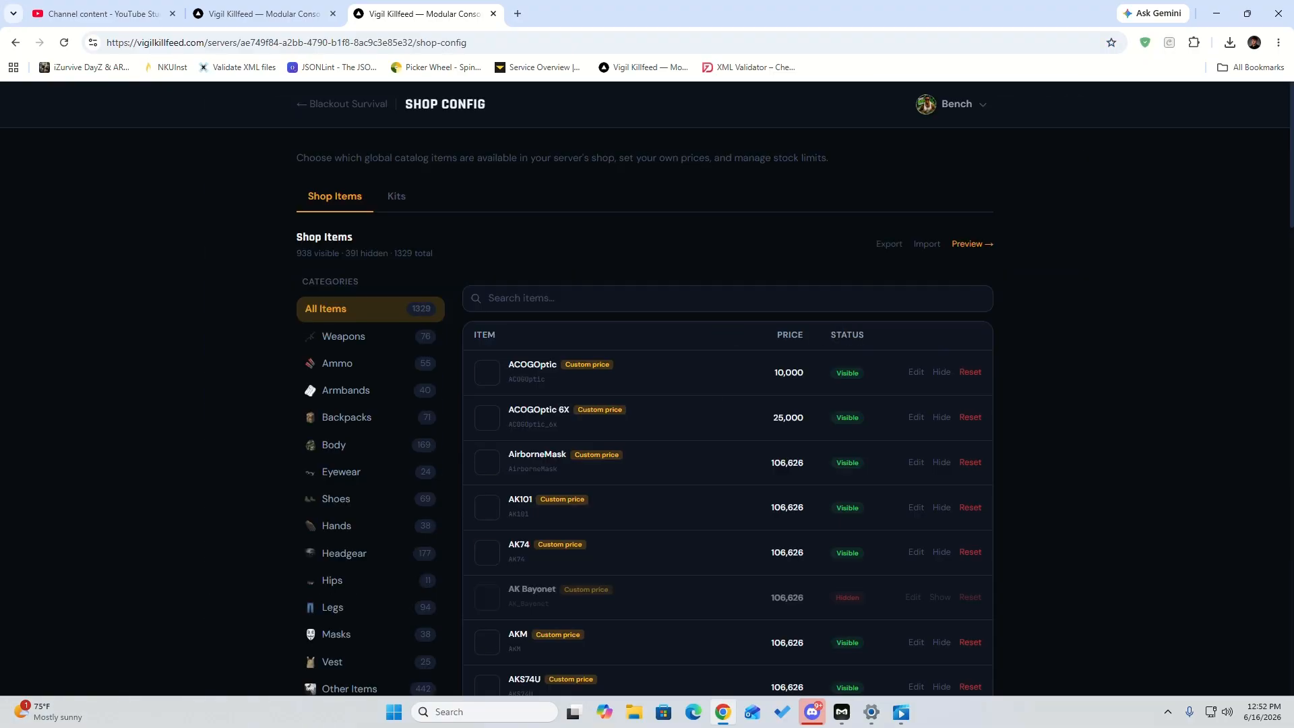
Step: Check Blackout Survival's item prices and price guide, and export its shop configuration as a JSON file
{"action": "scroll", "coordinate": [647, 388], "scroll_direction": "down", "scroll_amount": 1}
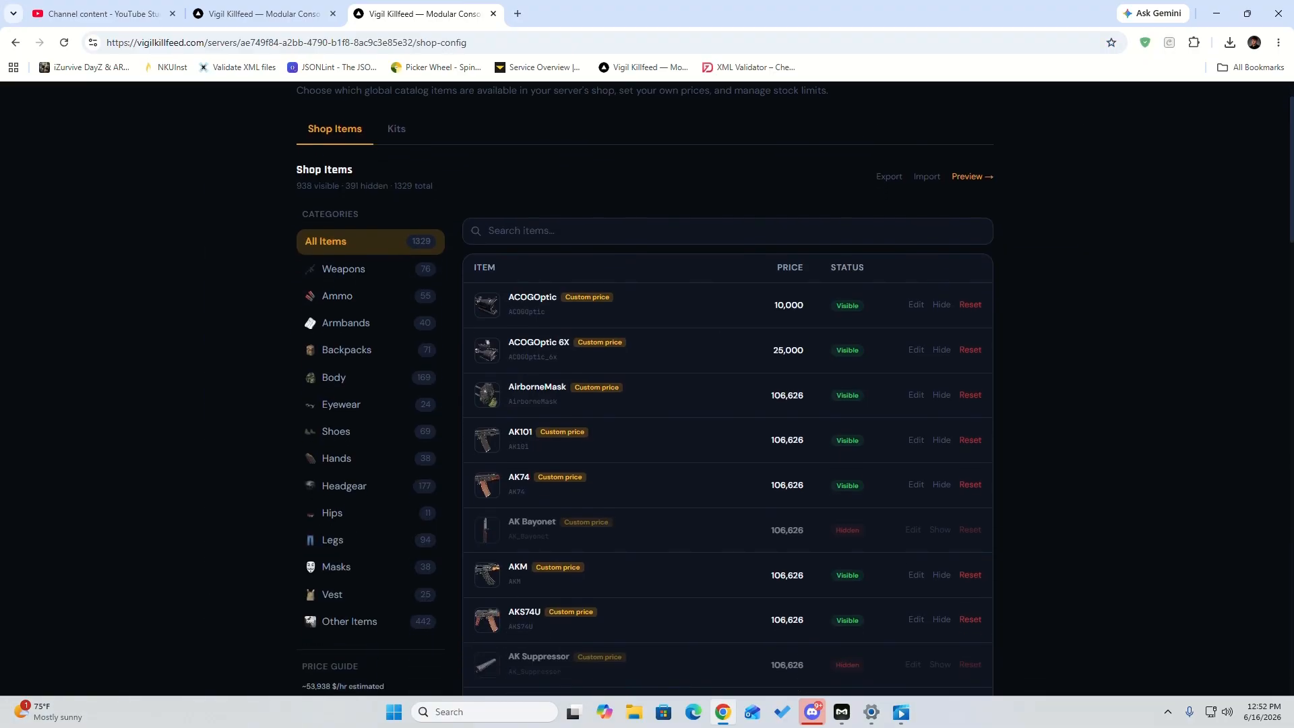
{"action": "scroll", "coordinate": [645, 390], "scroll_direction": "down", "scroll_amount": 2}
{"action": "scroll", "coordinate": [646, 388], "scroll_direction": "up", "scroll_amount": 1}
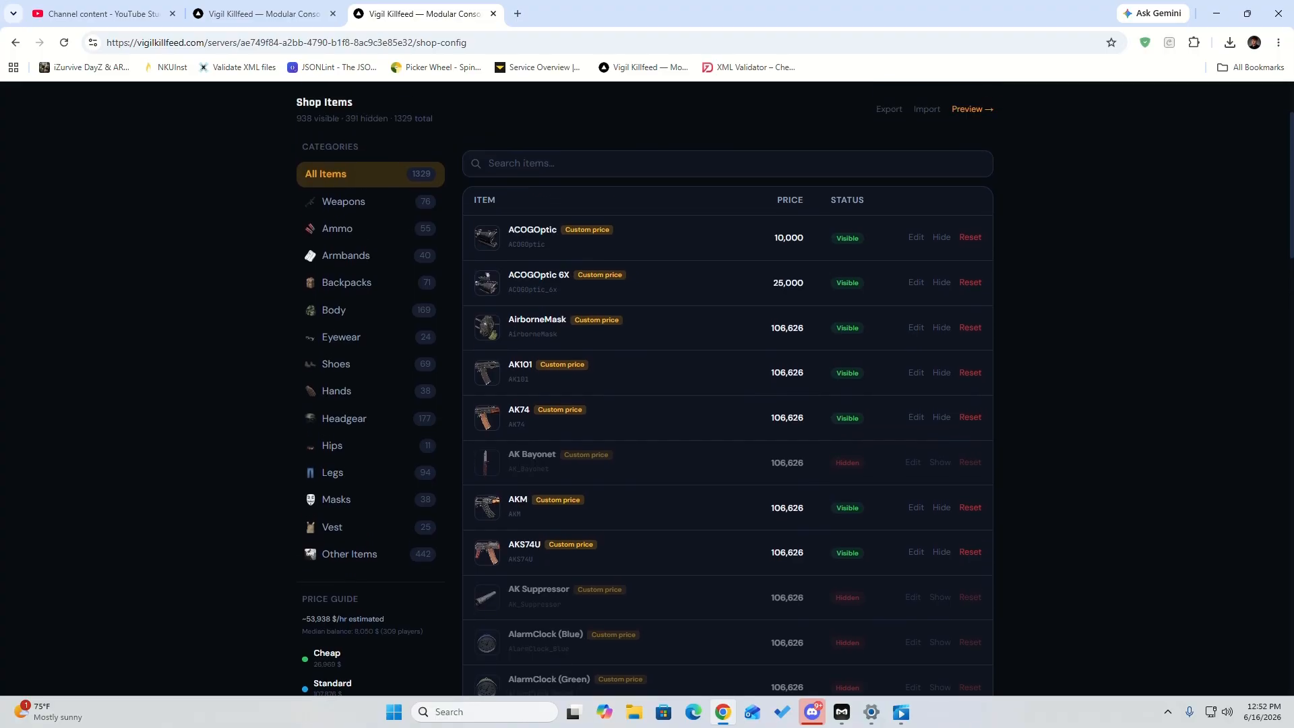
{"action": "scroll", "coordinate": [645, 388], "scroll_direction": "down", "scroll_amount": 2}
{"action": "triple_click", "coordinate": [343, 484]}
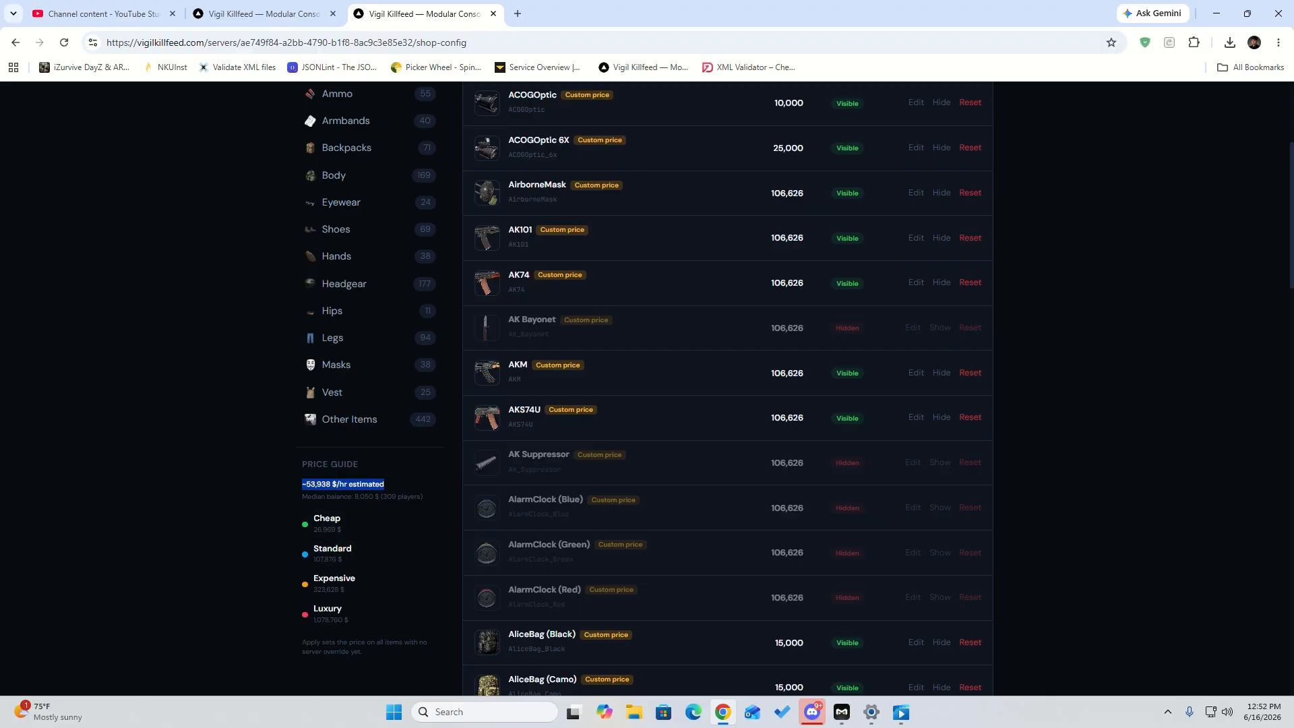
{"action": "scroll", "coordinate": [364, 526], "scroll_direction": "up", "scroll_amount": 2}
{"action": "scroll", "coordinate": [364, 526], "scroll_direction": "up", "scroll_amount": 1}
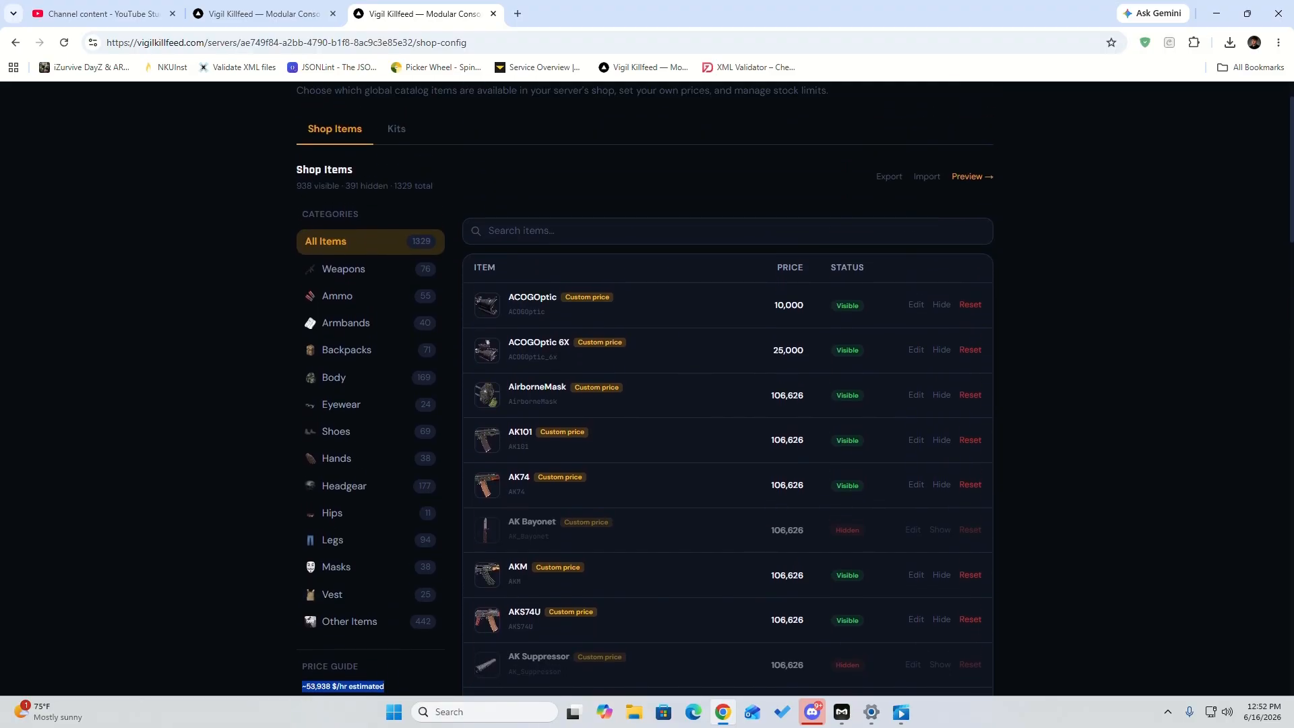
{"action": "left_click", "coordinate": [889, 177]}
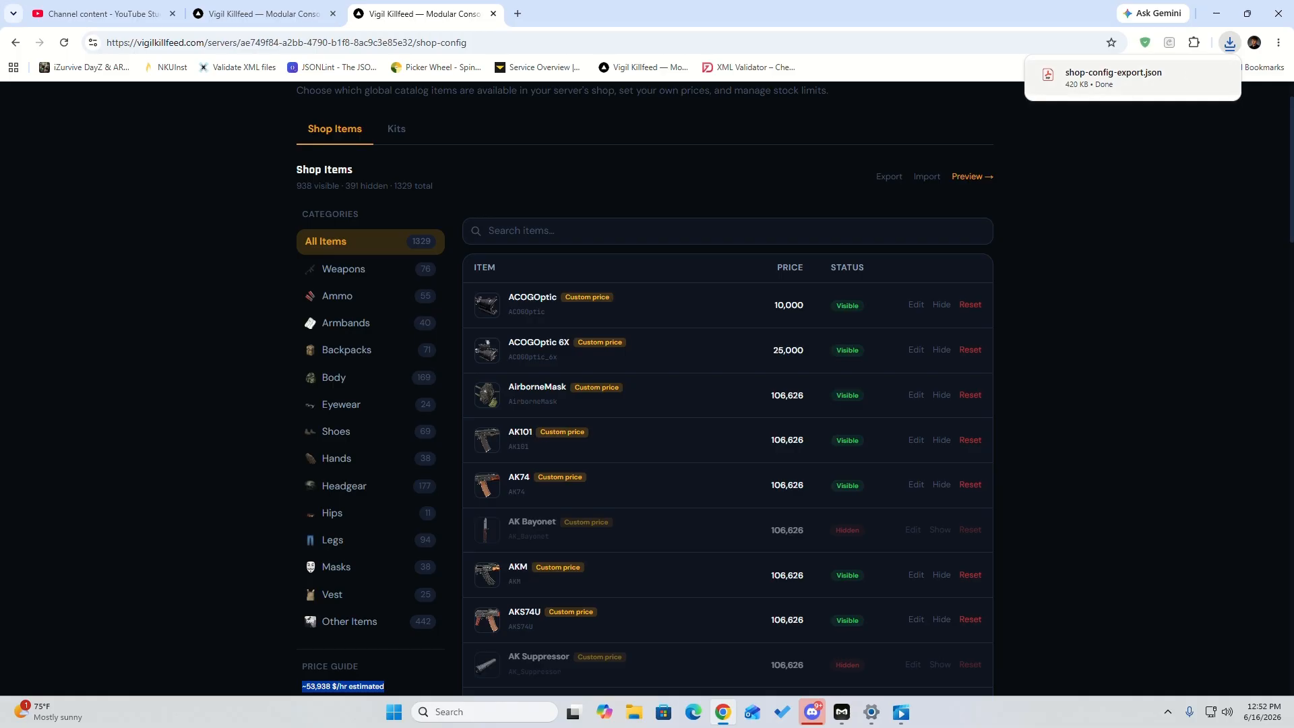
Step: Switch to the Cannibals Paradise server and open its player shop's item and price configuration
{"action": "scroll", "coordinate": [728, 391], "scroll_direction": "up", "scroll_amount": 1}
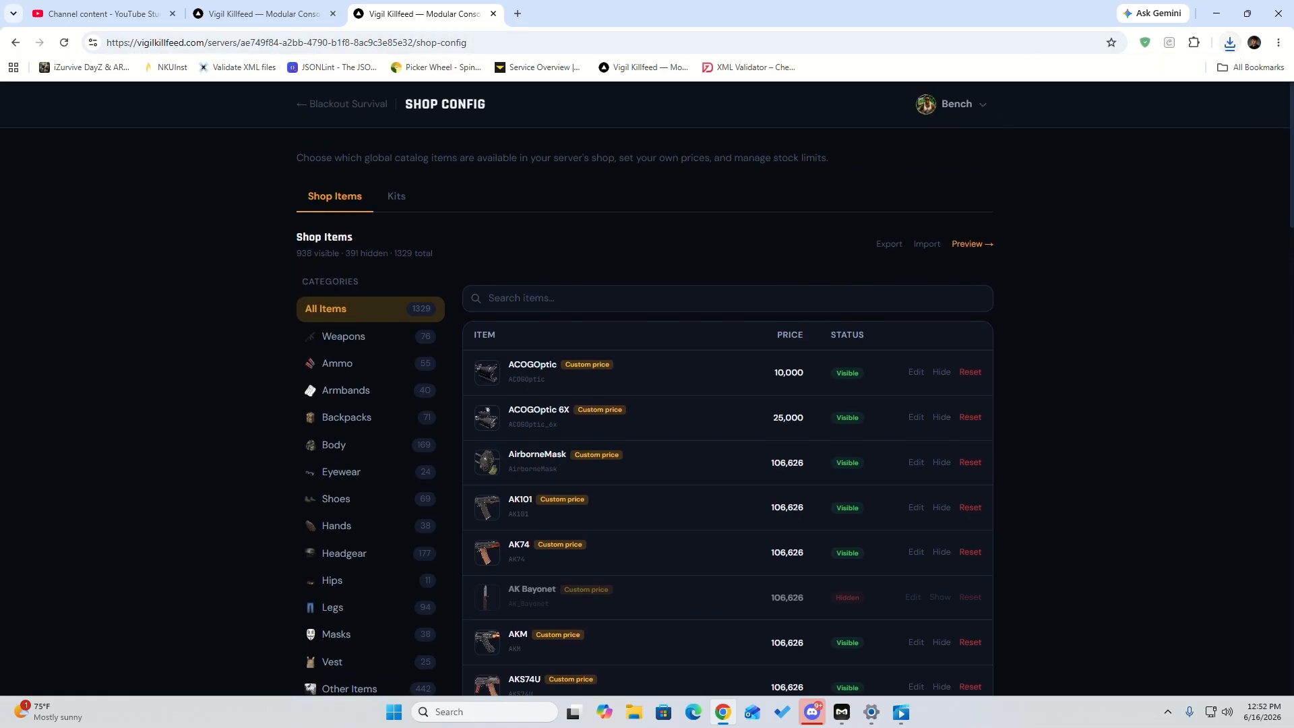
{"action": "left_click", "coordinate": [343, 105]}
{"action": "left_click", "coordinate": [230, 105]}
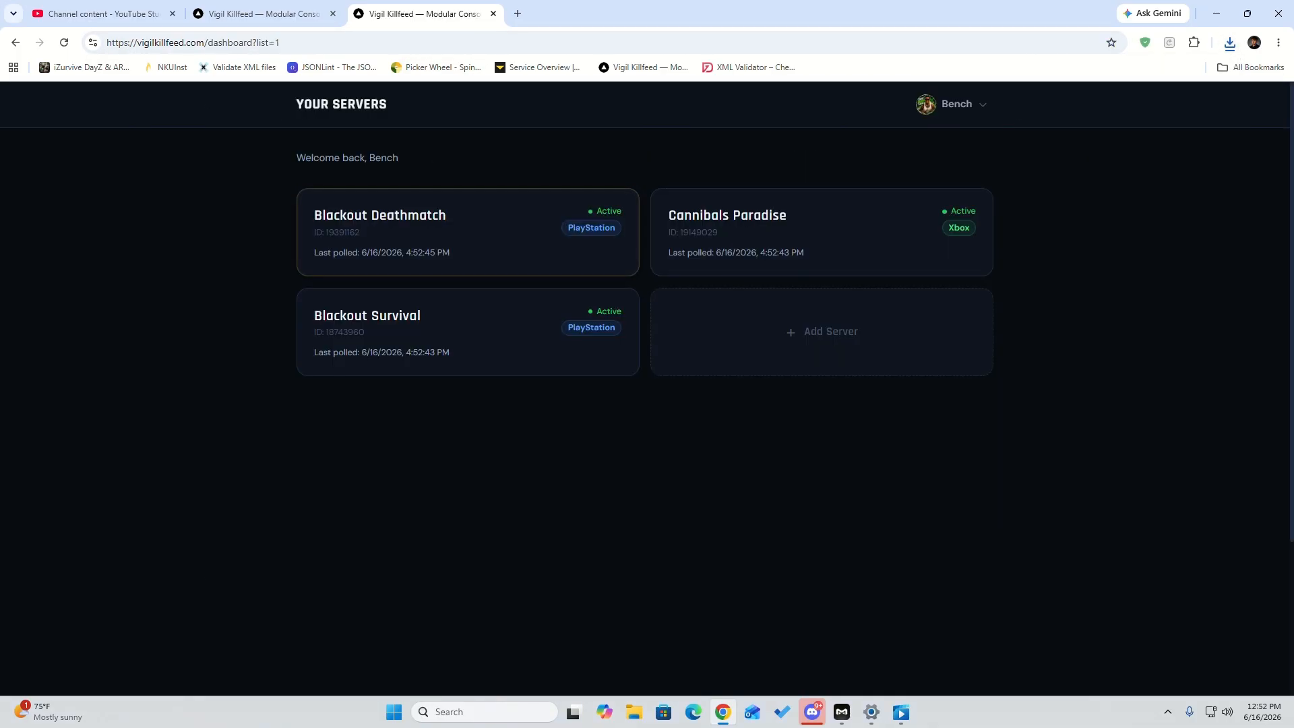
{"action": "left_click", "coordinate": [821, 232]}
{"action": "scroll", "coordinate": [843, 405], "scroll_direction": "down", "scroll_amount": 5}
{"action": "left_click", "coordinate": [872, 465]}
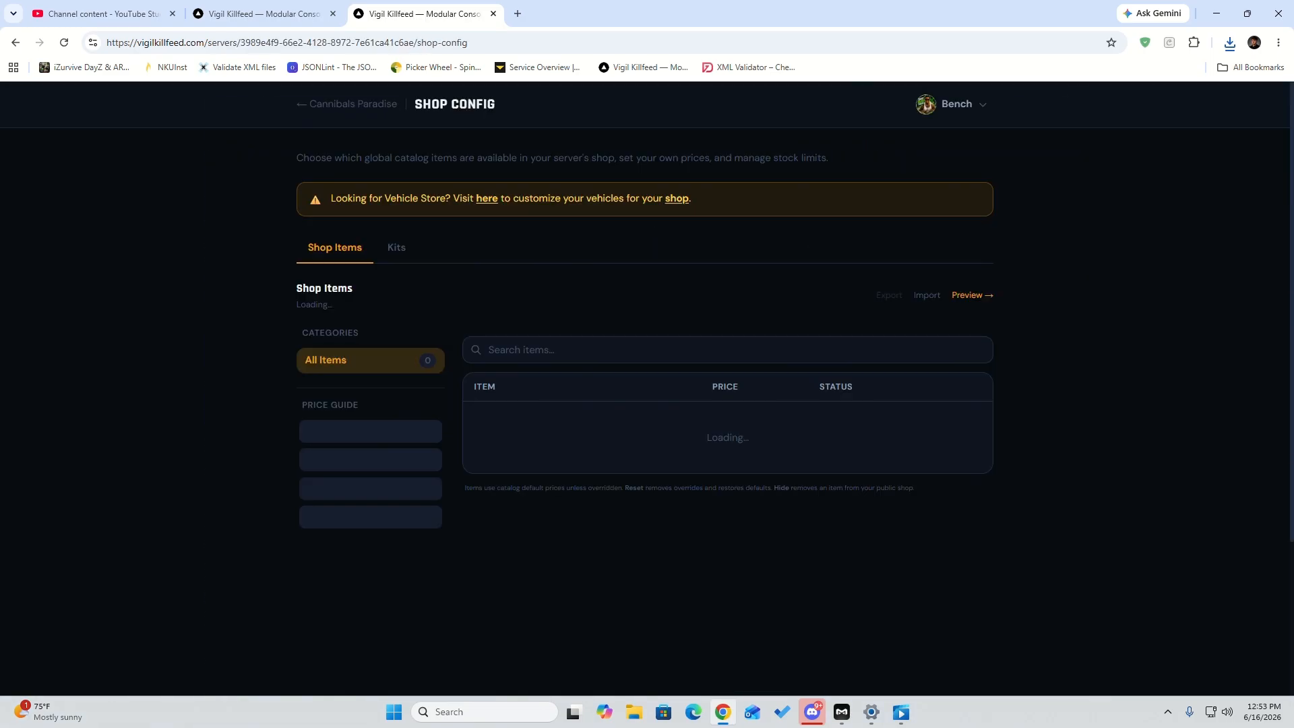
Step: Import the exported Blackout Survival shop JSON from the Downloads folder as a Vigil Shop file
{"action": "left_click", "coordinate": [926, 295]}
{"action": "left_click", "coordinate": [583, 441]}
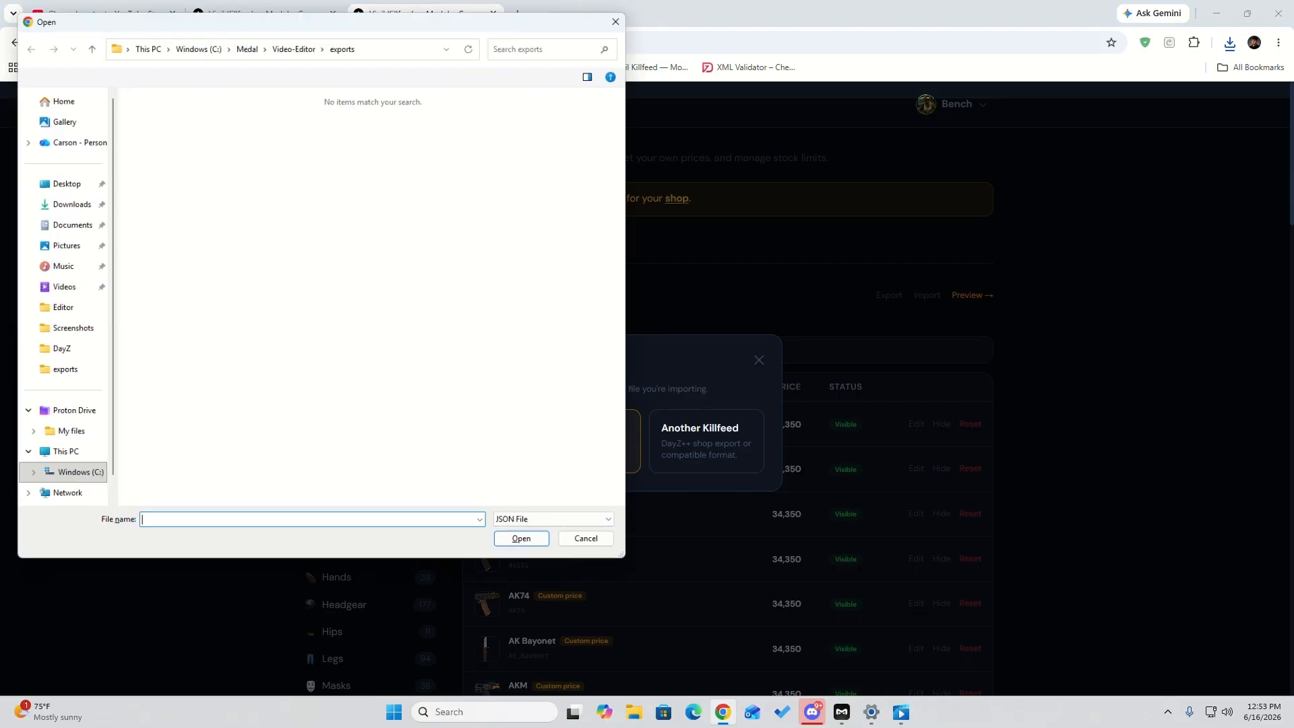
{"action": "left_click", "coordinate": [62, 201]}
{"action": "double_click", "coordinate": [174, 126]}
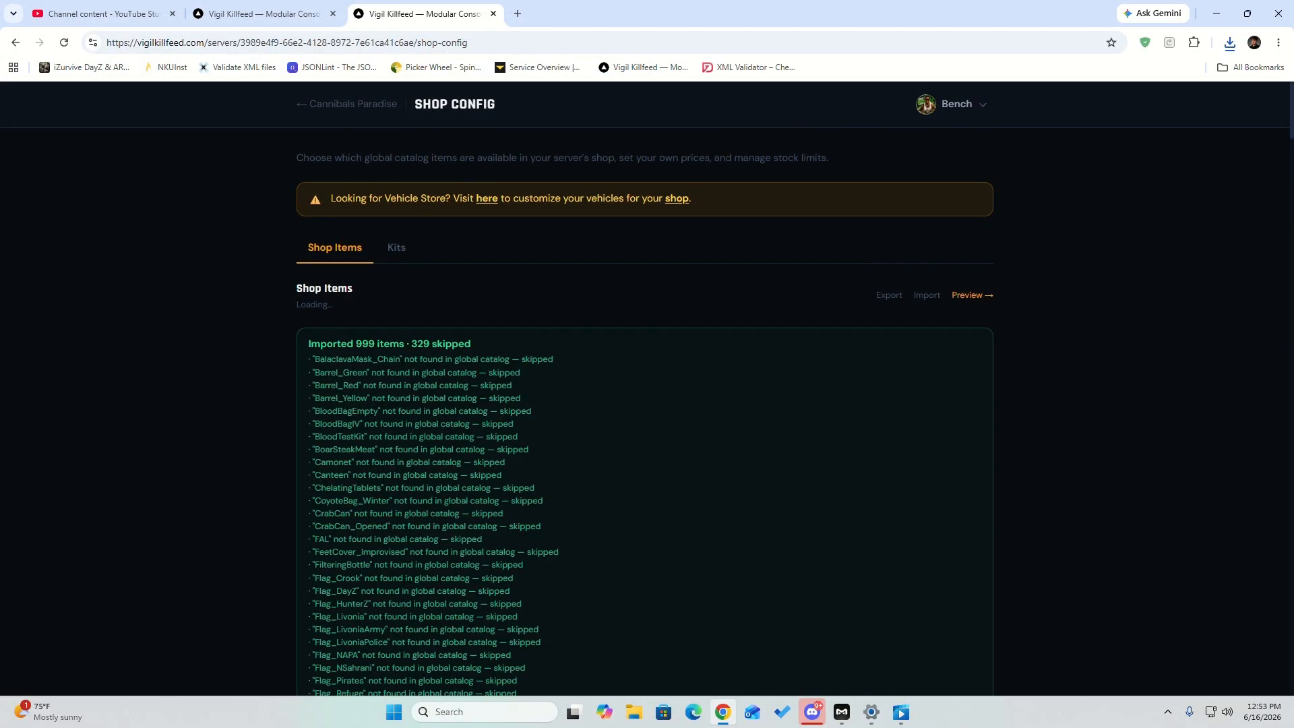
Step: Examine the import report's skipped items, the imported items' prices and statuses, and the price guide in the Cannibals Paradise shop config
{"action": "scroll", "coordinate": [644, 404], "scroll_direction": "down", "scroll_amount": 20}
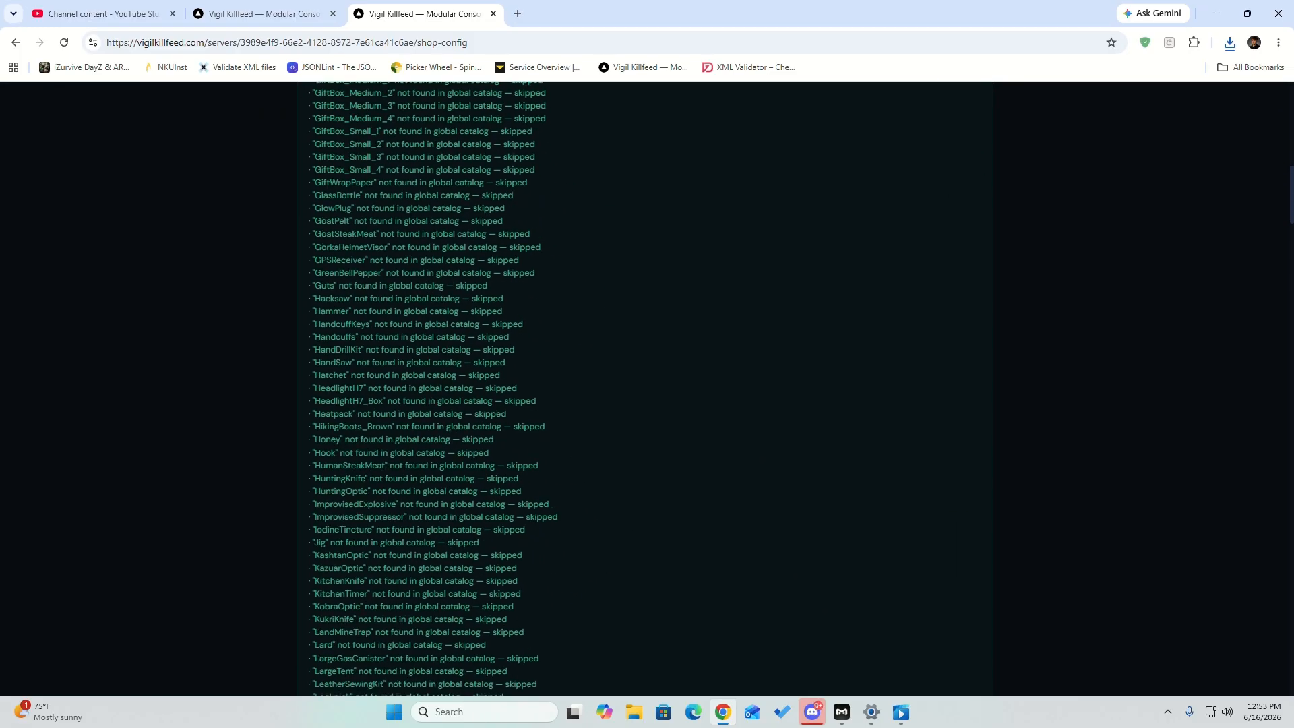
{"action": "scroll", "coordinate": [644, 405], "scroll_direction": "up", "scroll_amount": 20}
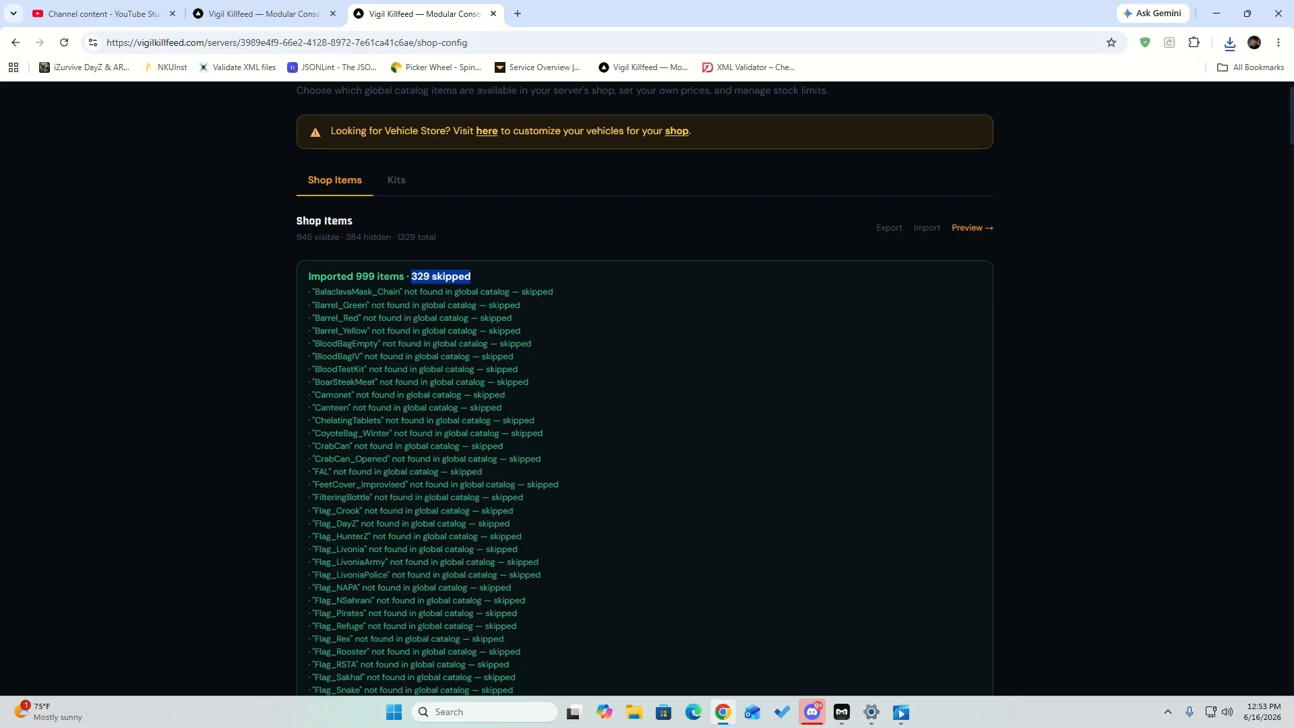
{"action": "scroll", "coordinate": [645, 389], "scroll_direction": "down", "scroll_amount": 20}
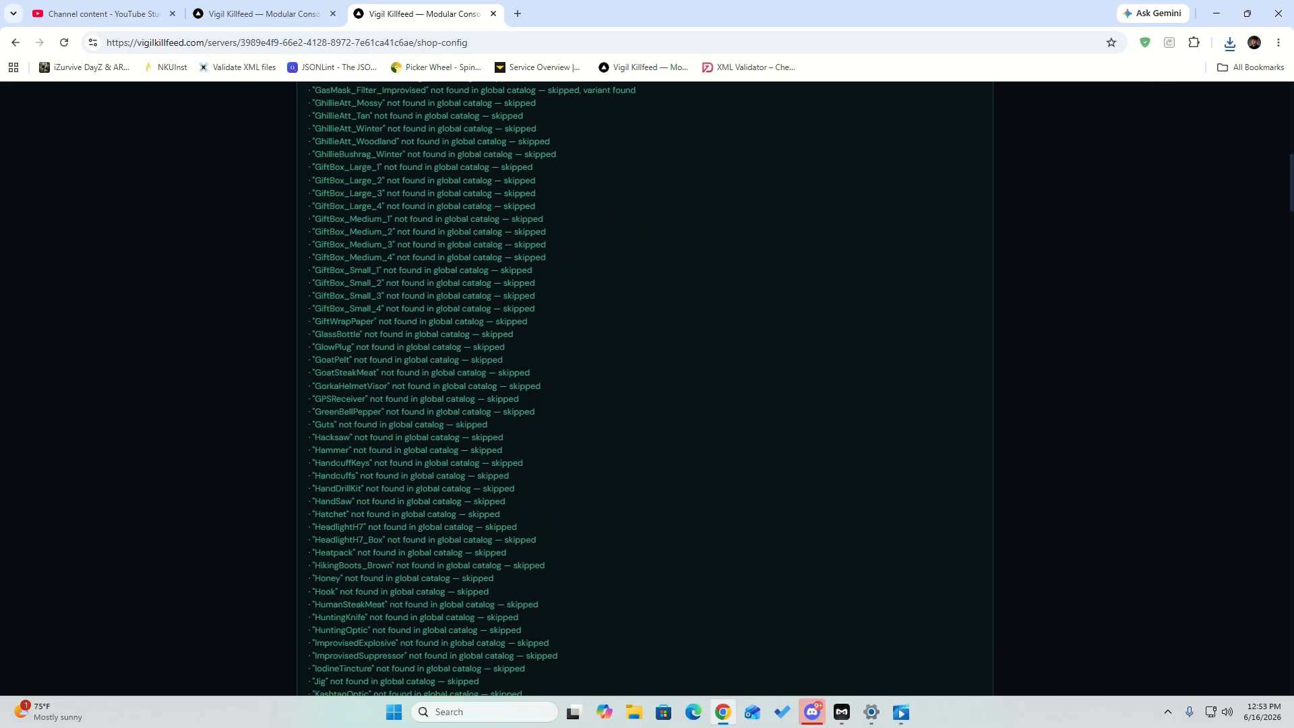
{"action": "scroll", "coordinate": [645, 389], "scroll_direction": "down", "scroll_amount": 20}
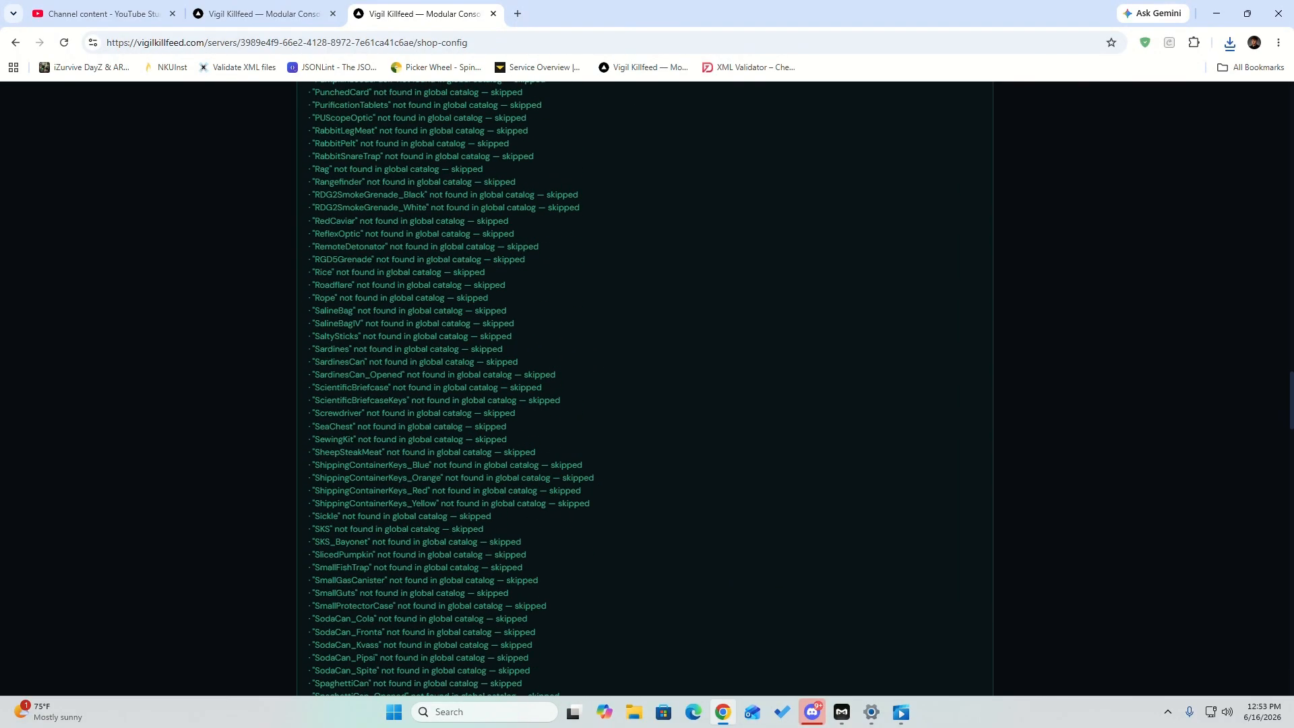
{"action": "scroll", "coordinate": [645, 389], "scroll_direction": "down", "scroll_amount": 5}
{"action": "scroll", "coordinate": [645, 388], "scroll_direction": "up", "scroll_amount": 1}
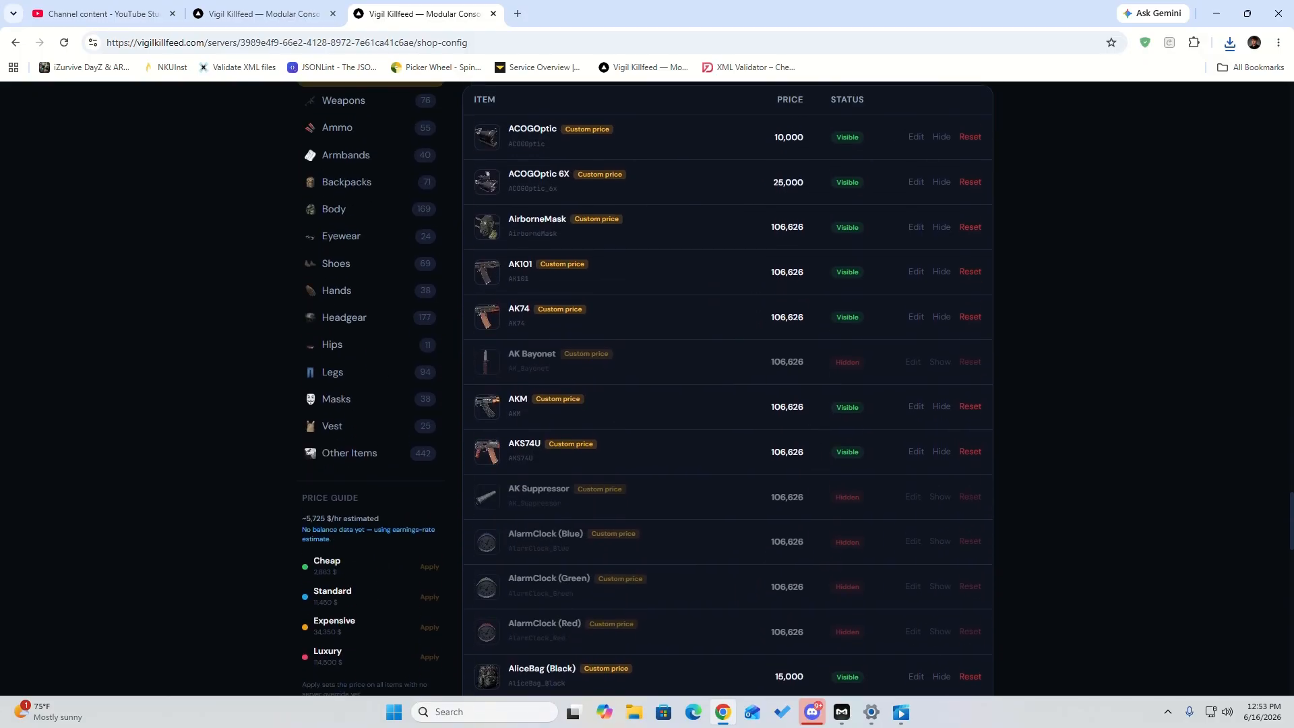
{"action": "scroll", "coordinate": [645, 388], "scroll_direction": "up", "scroll_amount": 3}
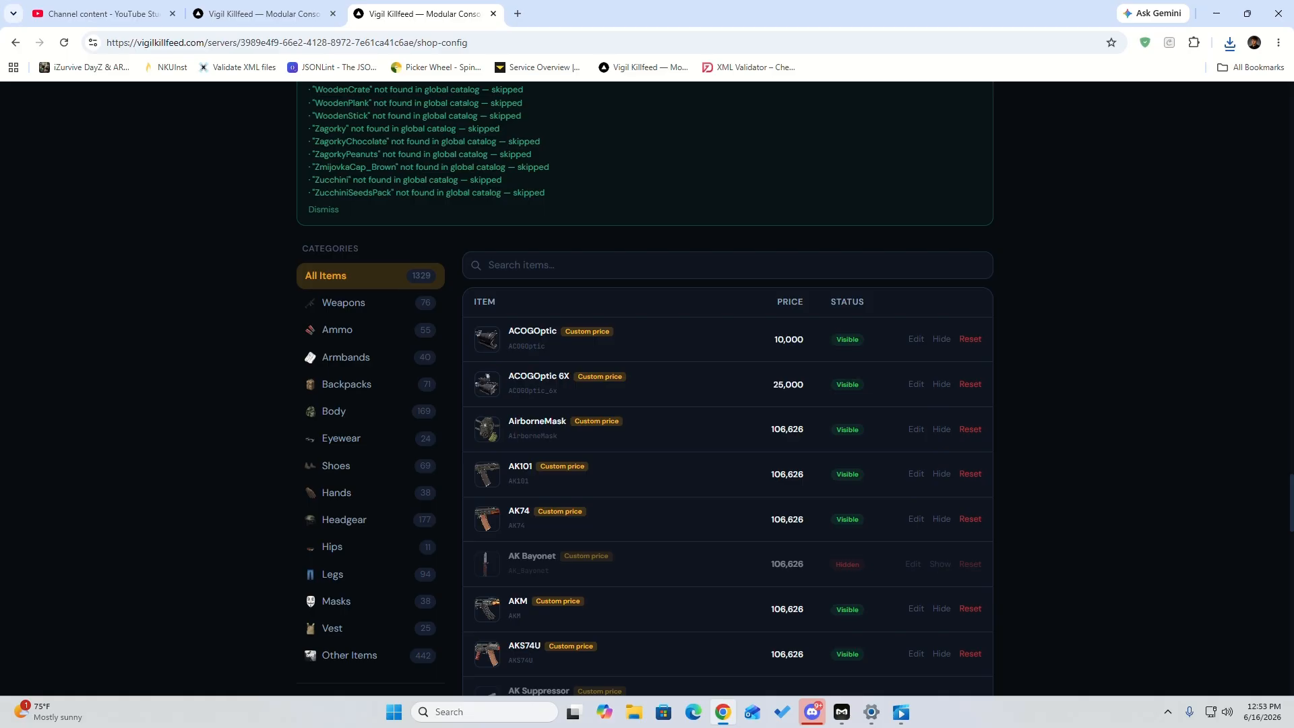
{"action": "scroll", "coordinate": [645, 389], "scroll_direction": "down", "scroll_amount": 4}
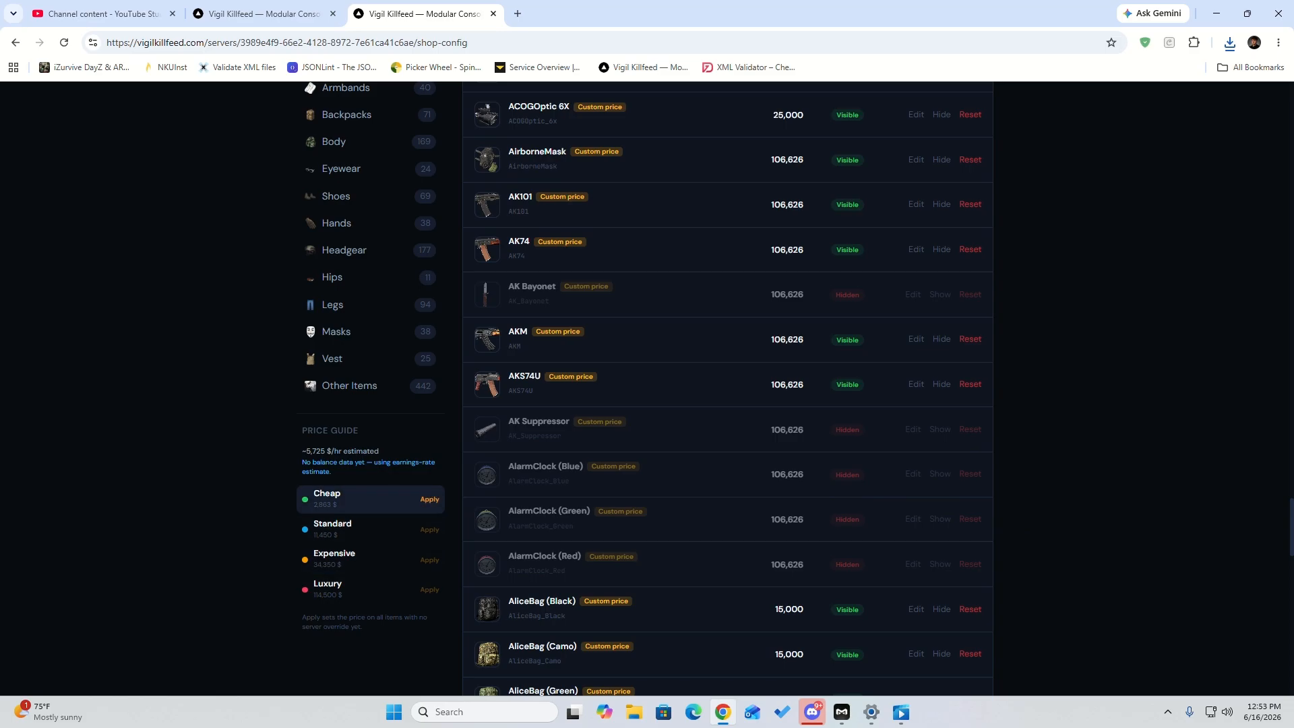
{"action": "scroll", "coordinate": [371, 499], "scroll_direction": "up", "scroll_amount": 20}
{"action": "scroll", "coordinate": [438, 388], "scroll_direction": "up", "scroll_amount": 20}
{"action": "scroll", "coordinate": [438, 388], "scroll_direction": "up", "scroll_amount": 8}
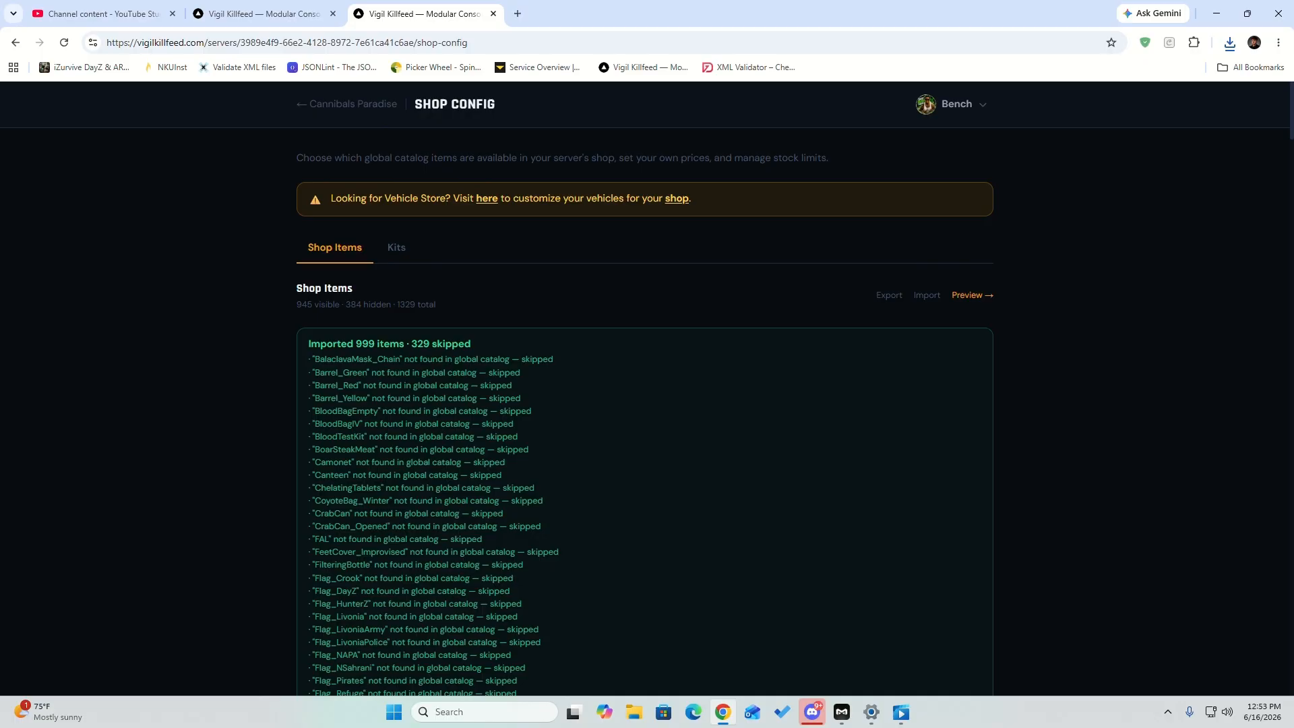
Step: Return to the Cannibals Paradise dashboard and view its modules and Player Shop section
{"action": "left_click", "coordinate": [353, 104]}
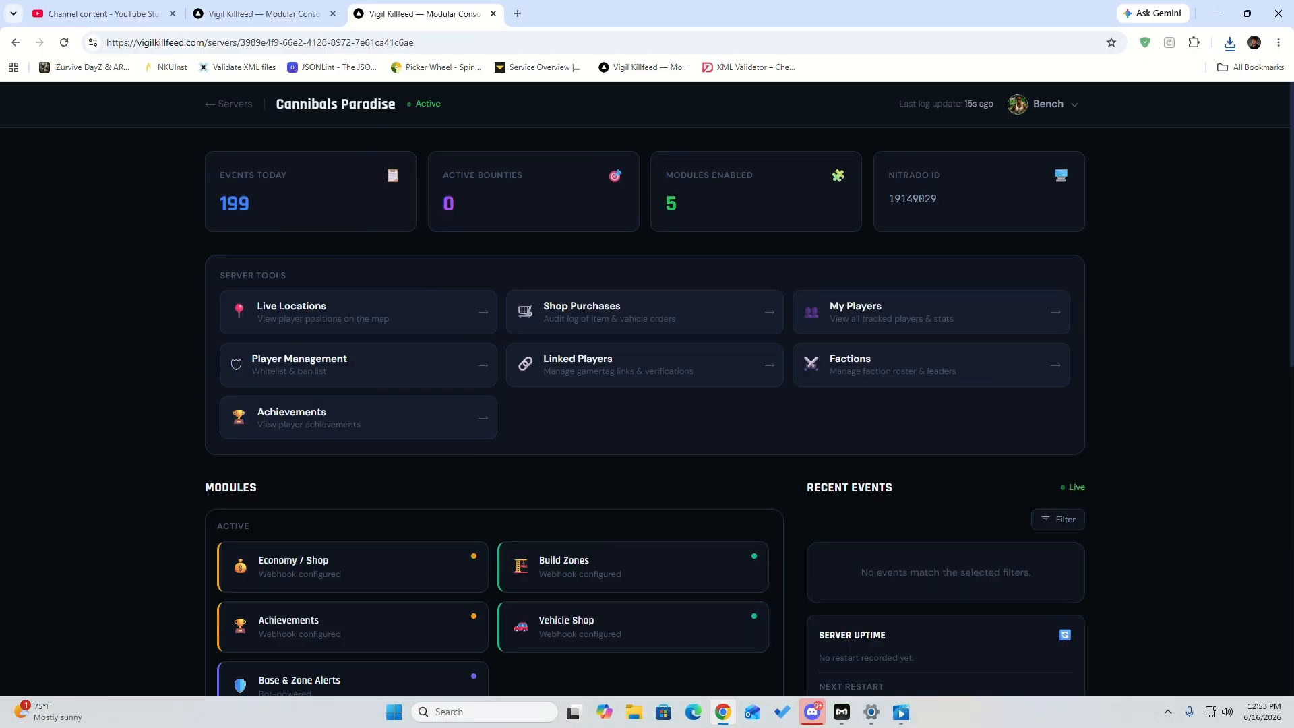
{"action": "scroll", "coordinate": [647, 389], "scroll_direction": "down", "scroll_amount": 1}
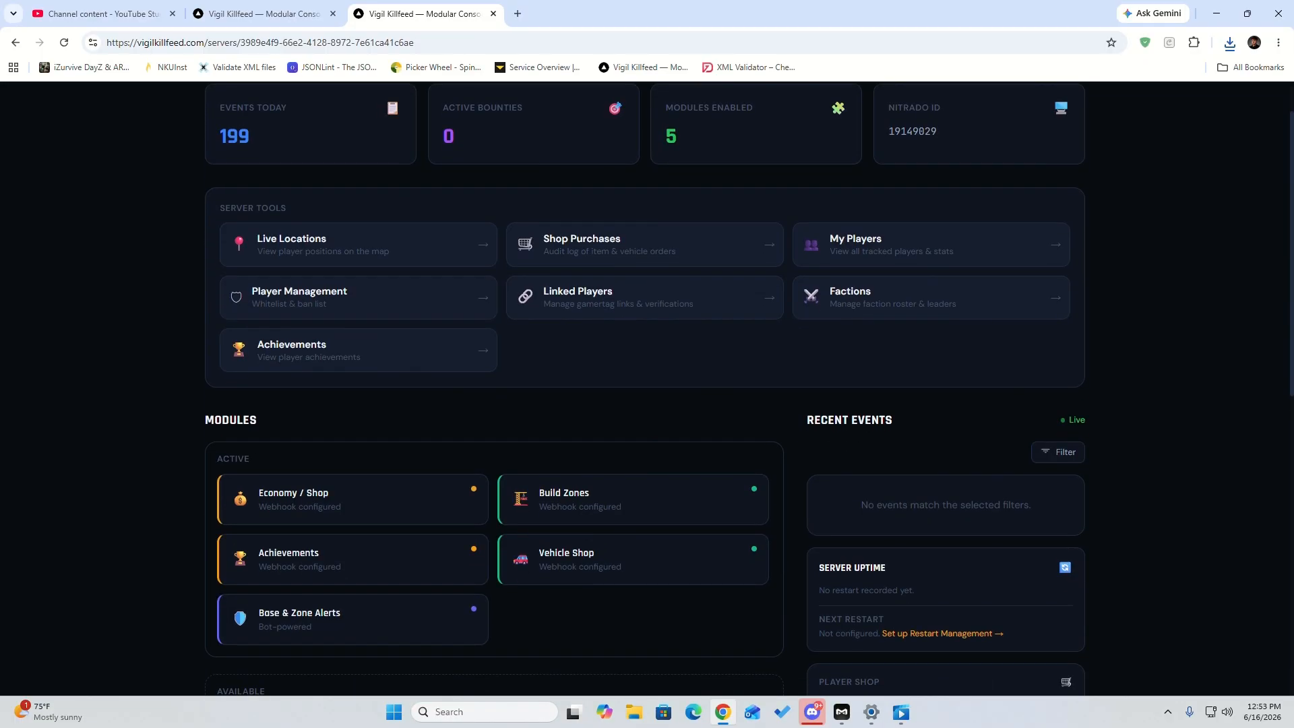
{"action": "scroll", "coordinate": [647, 388], "scroll_direction": "down", "scroll_amount": 1}
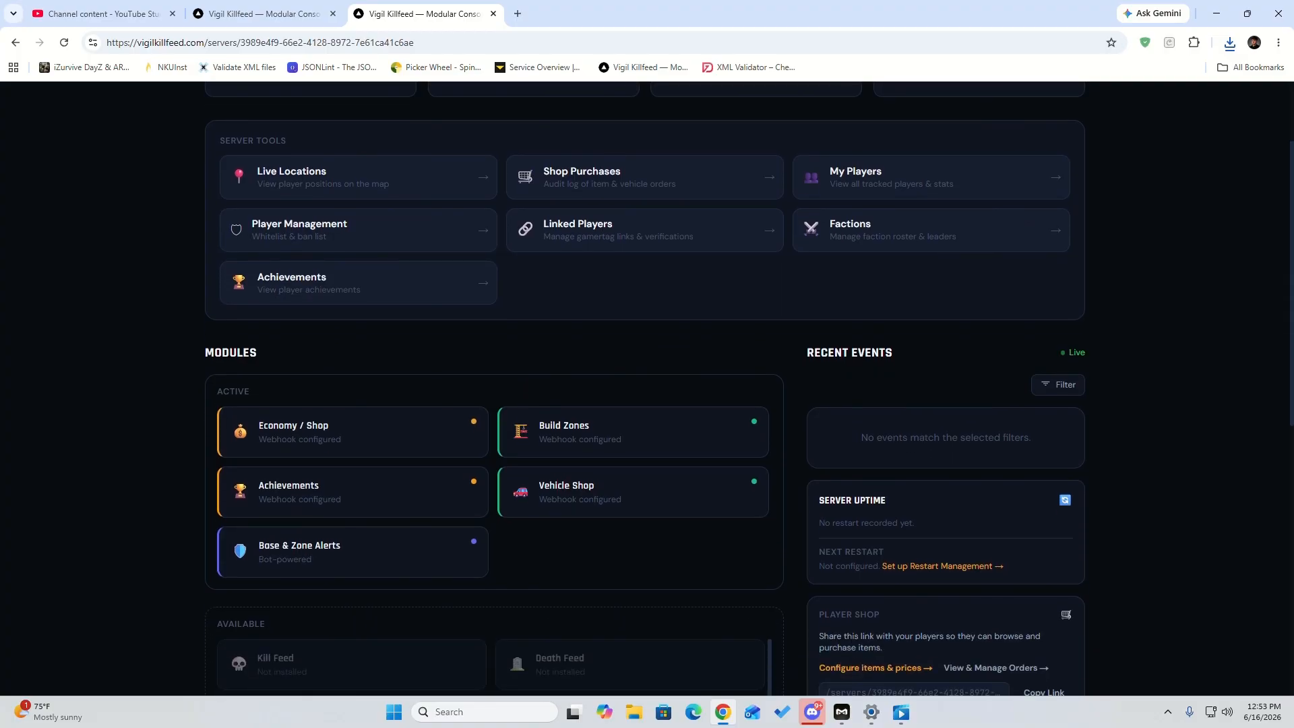